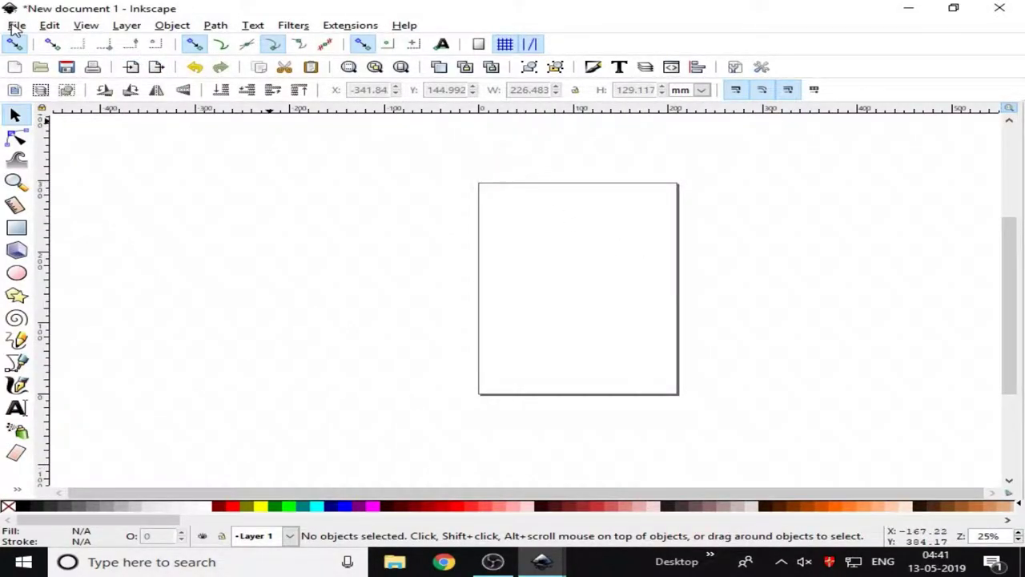
# Step: Set the document display units to px and hide the page border in Document Properties
pyautogui.click(16, 25)
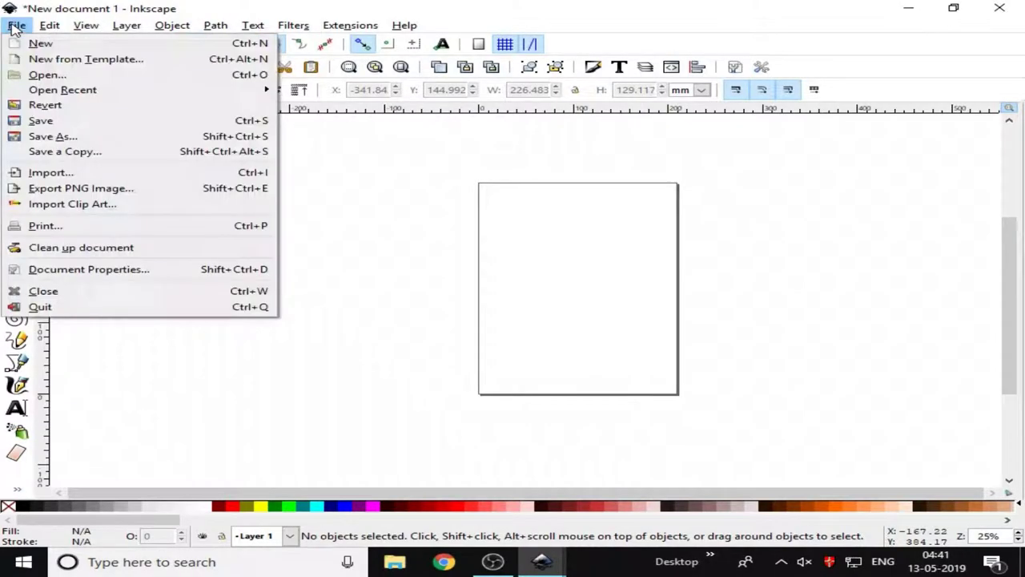
pyautogui.click(89, 276)
pyautogui.moveTo(991, 67)
pyautogui.mouseDown()
pyautogui.moveTo(146, 14)
pyautogui.moveTo(111, 22)
pyautogui.mouseUp()
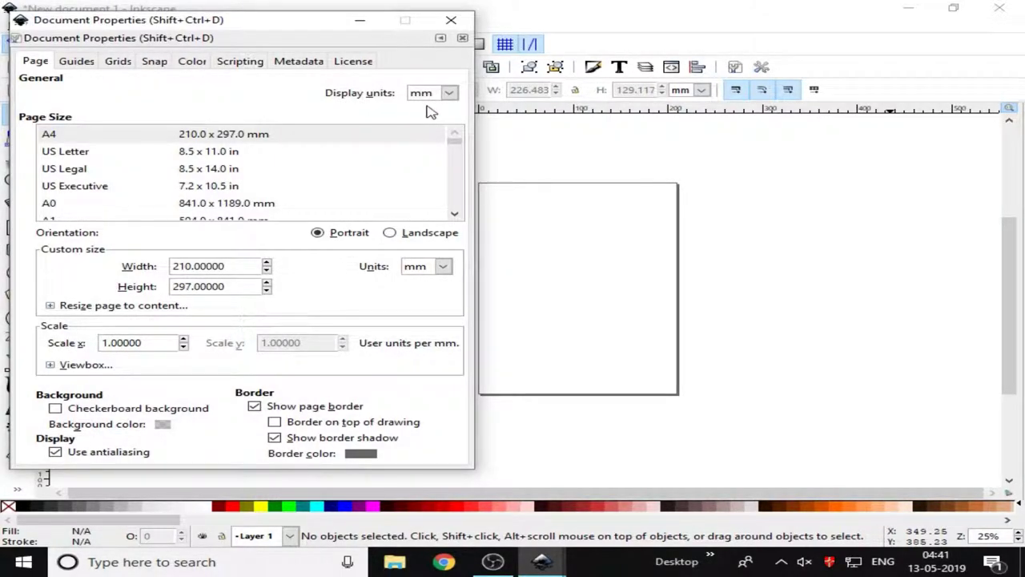
pyautogui.click(451, 93)
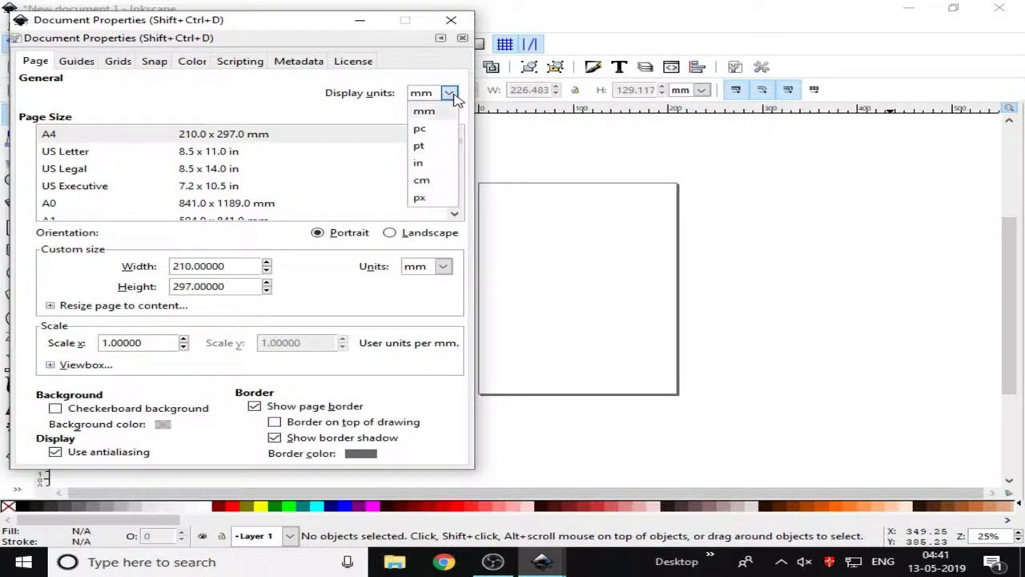
pyautogui.click(420, 197)
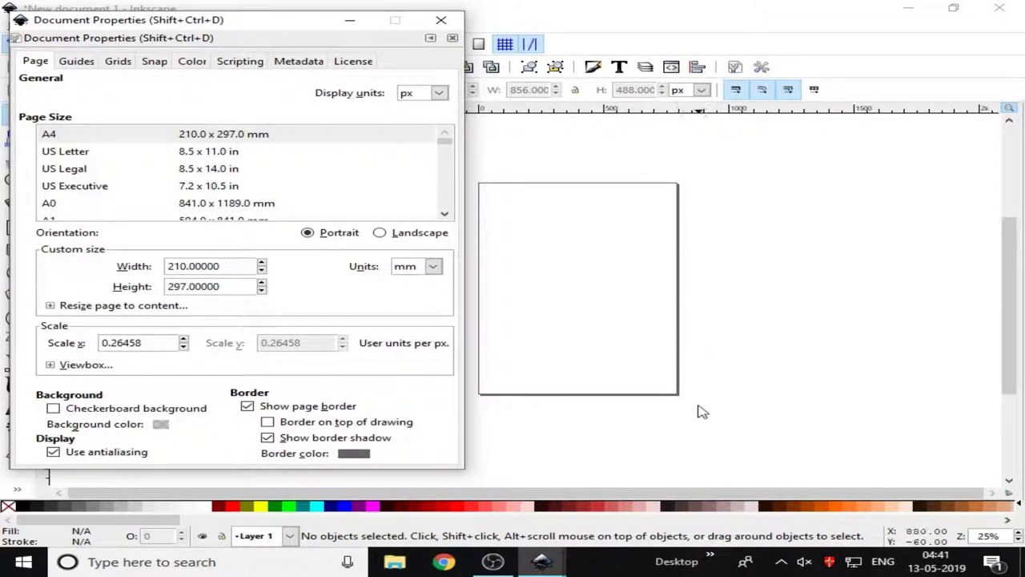
pyautogui.click(248, 407)
pyautogui.click(447, 20)
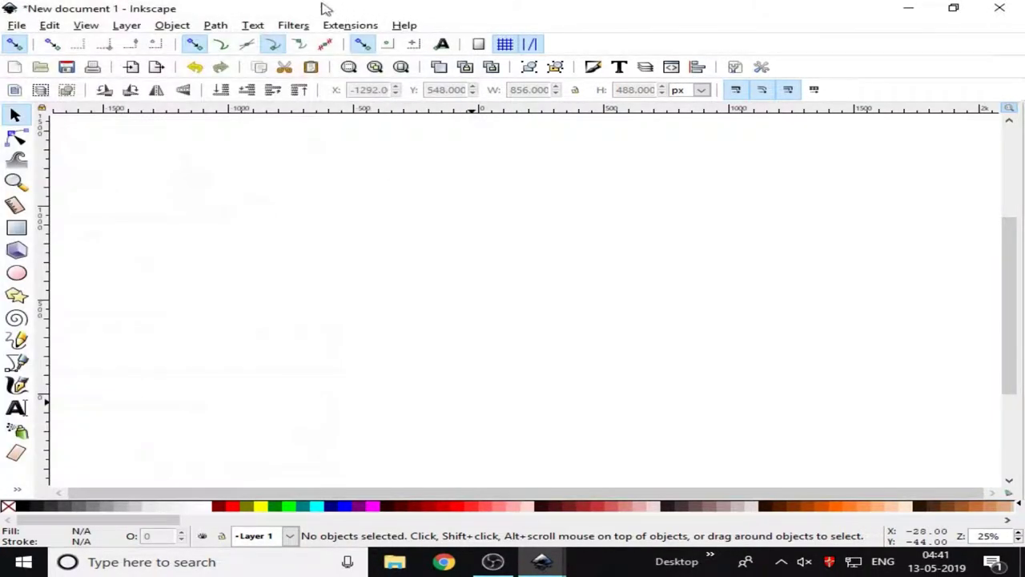
# Step: At 1:1 zoom, draw a 319 × 124 px rectangle with 28 px rounded corners
pyautogui.click(86, 26)
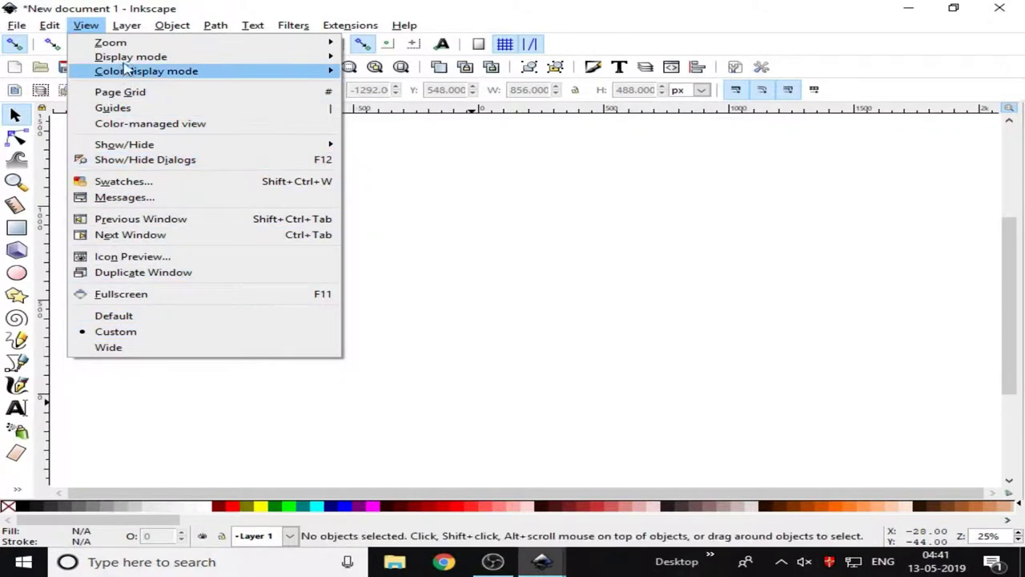
pyautogui.moveTo(110, 42)
pyautogui.click(423, 83)
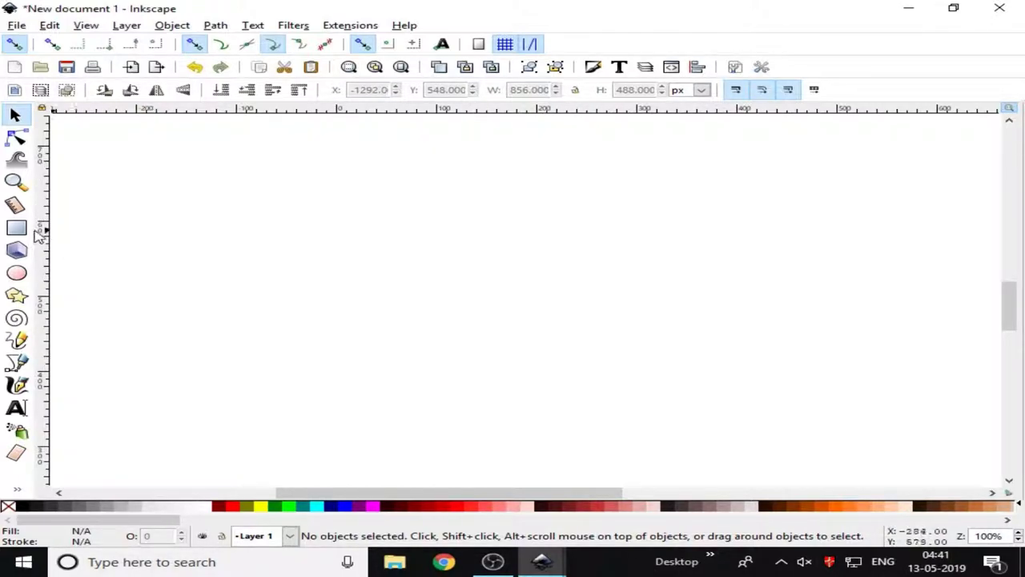
pyautogui.click(17, 230)
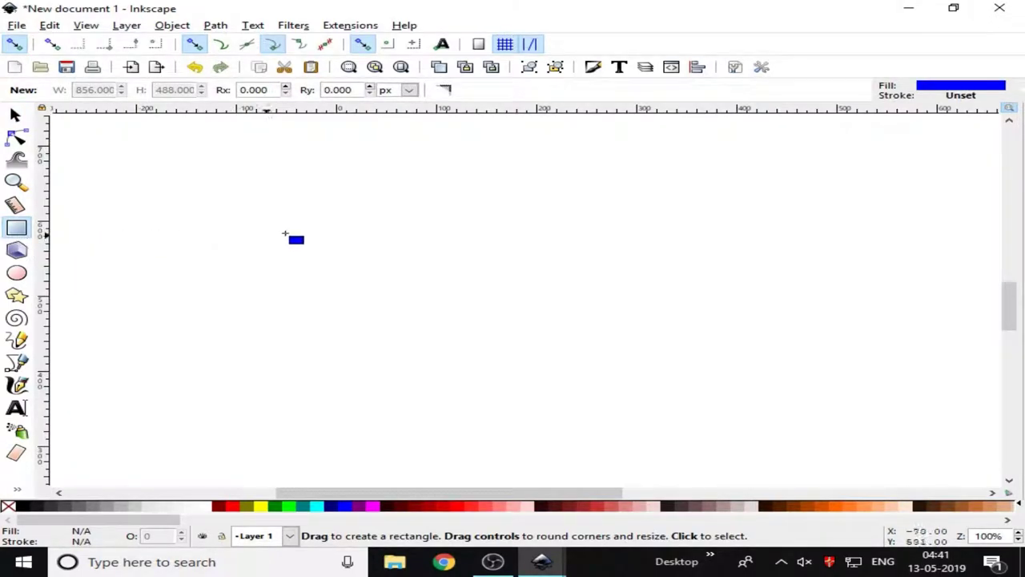
pyautogui.moveTo(334, 209); pyautogui.dragTo(654, 302)
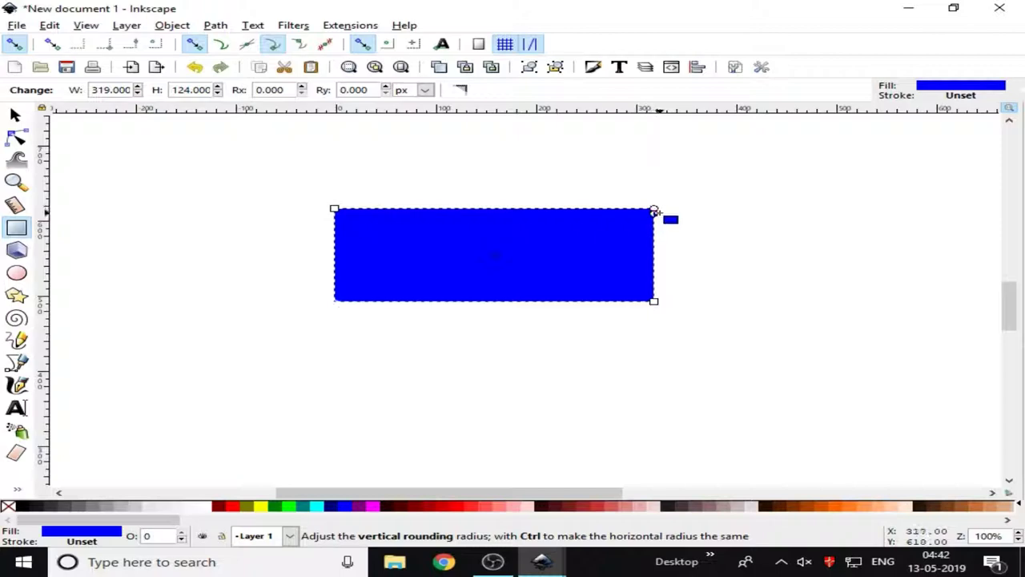
pyautogui.moveTo(655, 211)
pyautogui.mouseDown()
pyautogui.moveTo(654, 229)
pyautogui.moveTo(666, 230)
pyautogui.mouseUp()
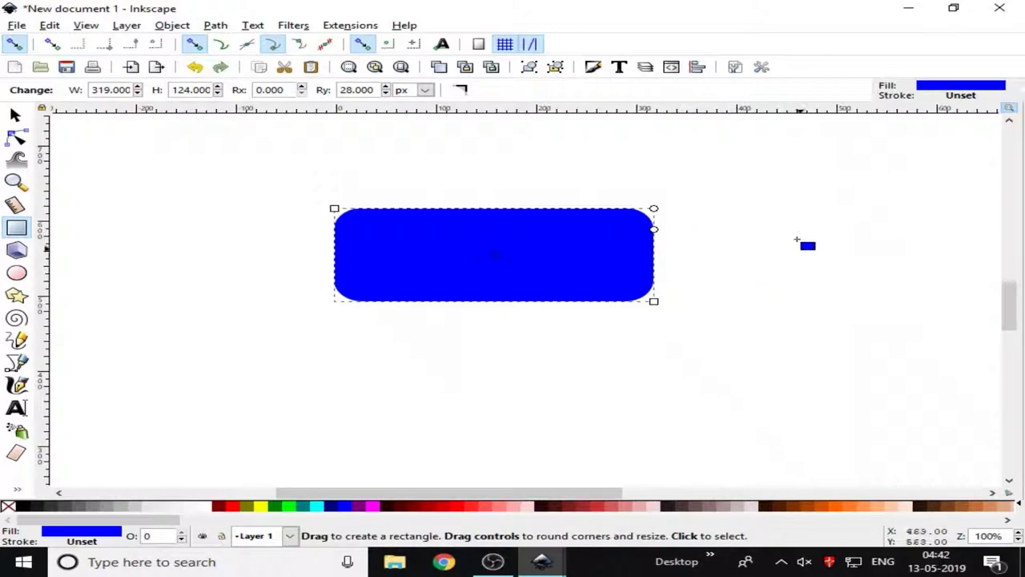
# Step: Fill the body rectangle dark grey and nudge it slightly down
pyautogui.click(16, 120)
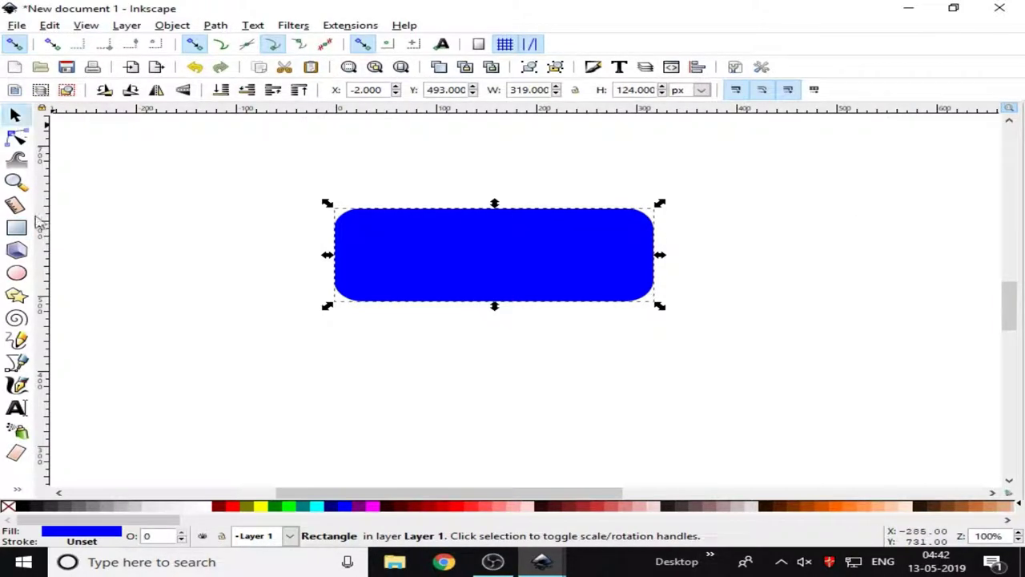
pyautogui.click(69, 510)
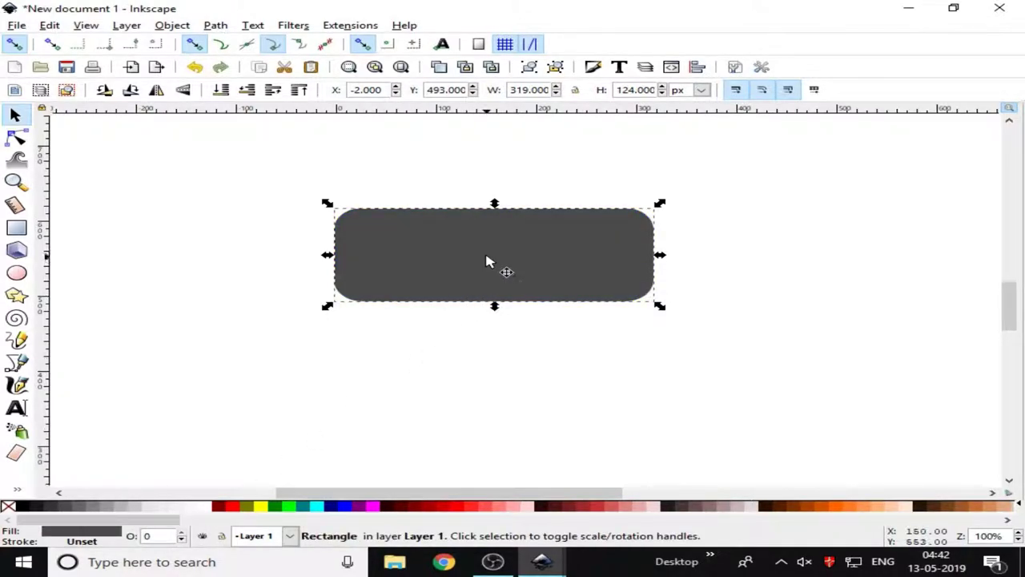
pyautogui.moveTo(487, 264); pyautogui.dragTo(491, 276)
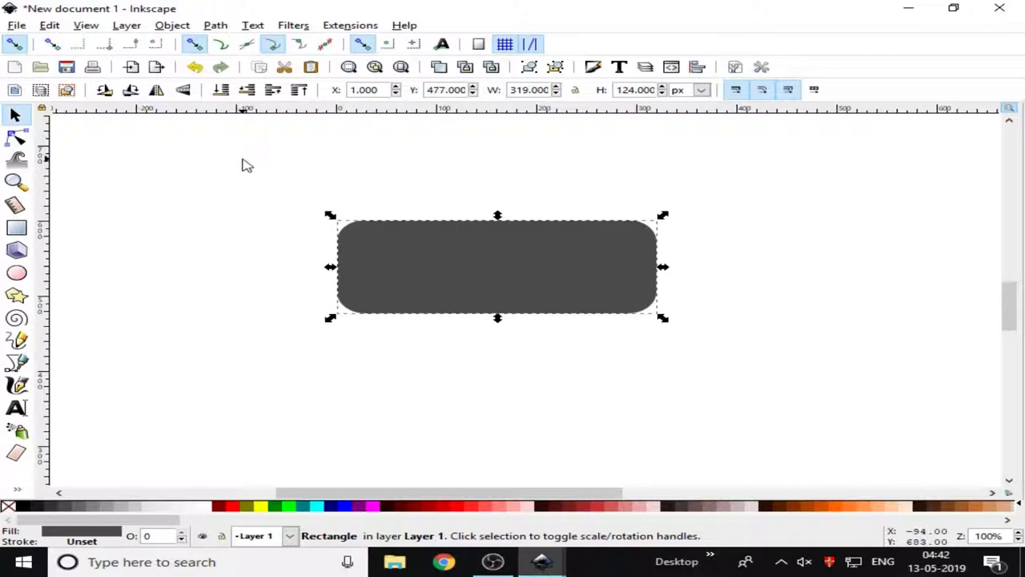
pyautogui.press('Escape')
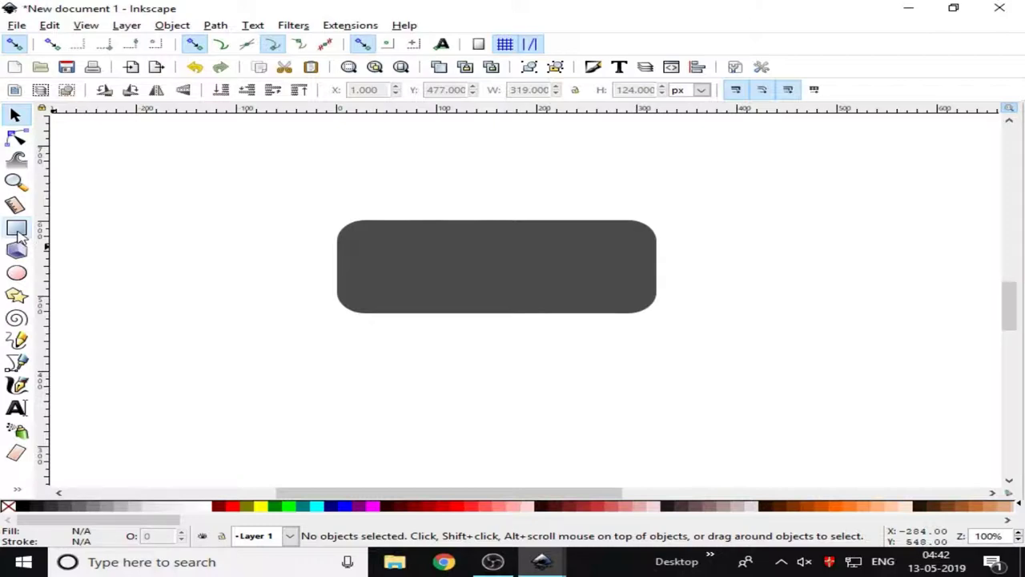
# Step: Draw a square-cornered rectangle extending left from the bottle body
pyautogui.click(16, 230)
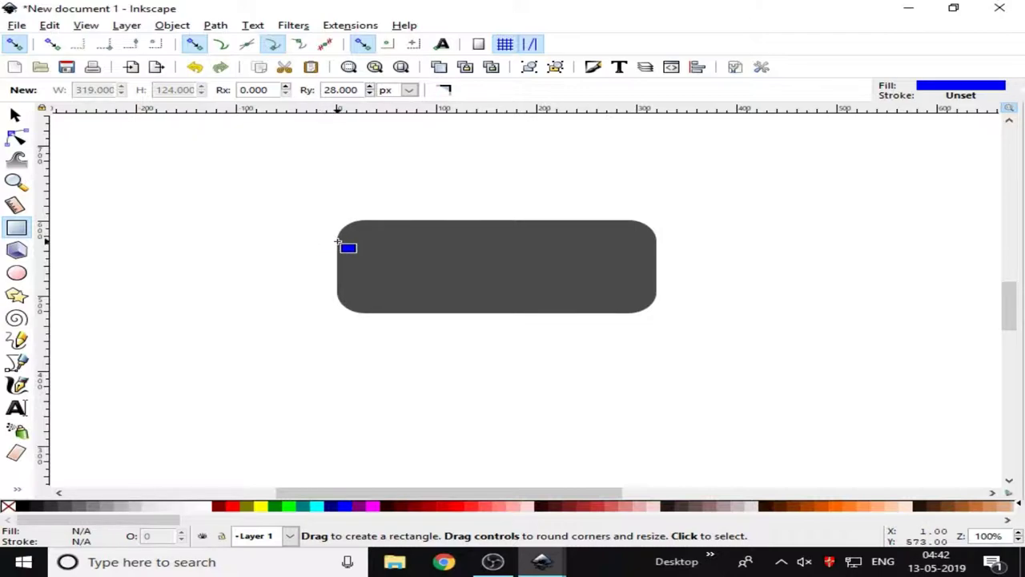
pyautogui.moveTo(338, 241)
pyautogui.mouseDown()
pyautogui.moveTo(269, 297)
pyautogui.moveTo(195, 294)
pyautogui.mouseUp()
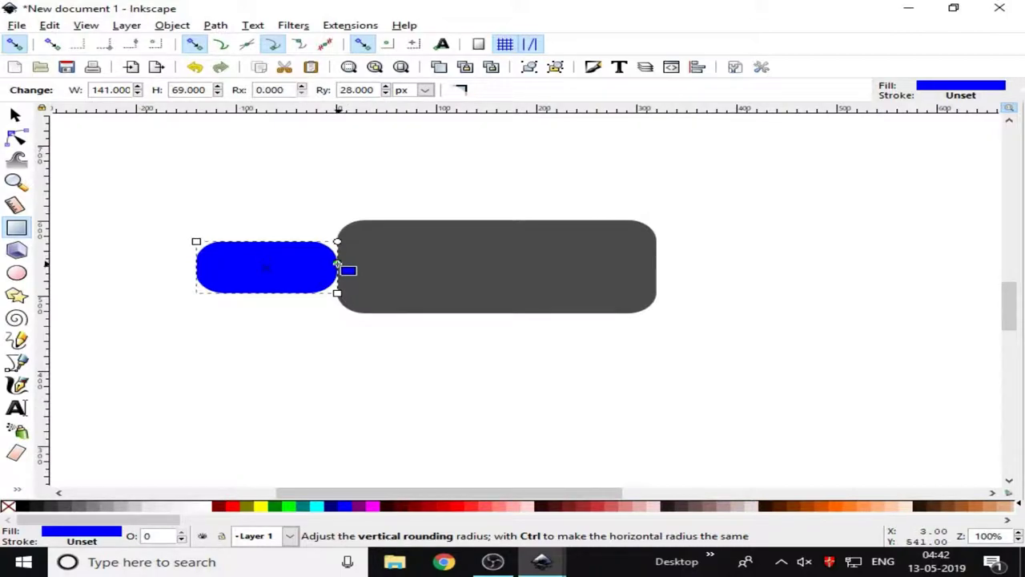
pyautogui.moveTo(339, 265); pyautogui.dragTo(335, 255)
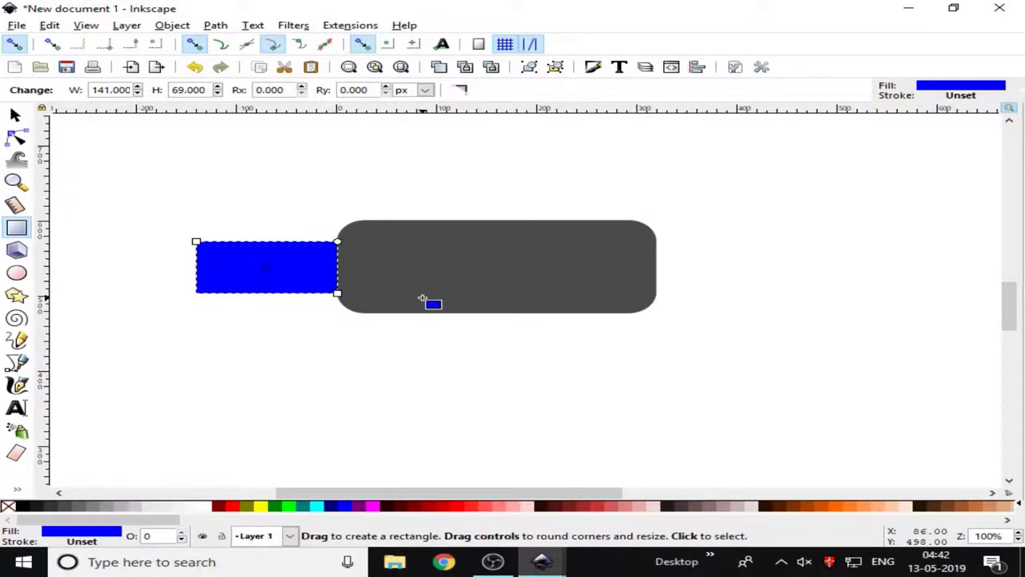
pyautogui.click(16, 116)
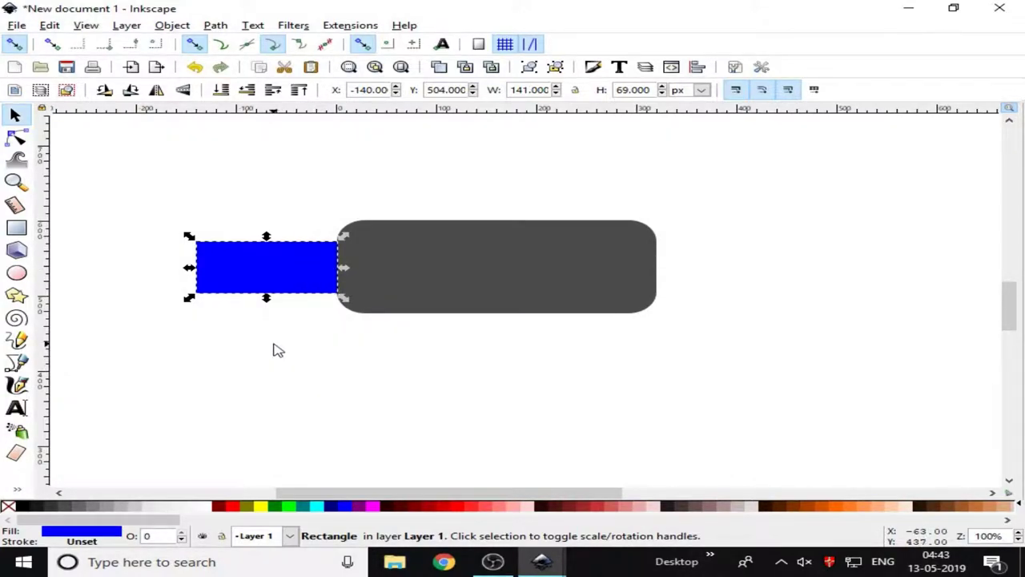
# Step: Shrink the neck to 141 × 43 px around its centre and fill it 60% grey
pyautogui.press('shift')
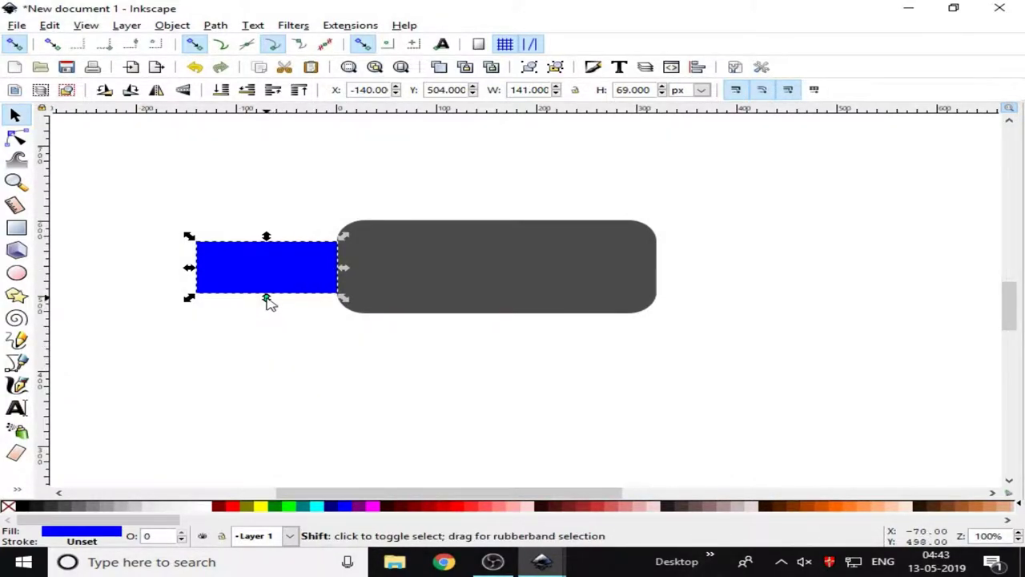
pyautogui.moveTo(266, 300); pyautogui.dragTo(268, 293)
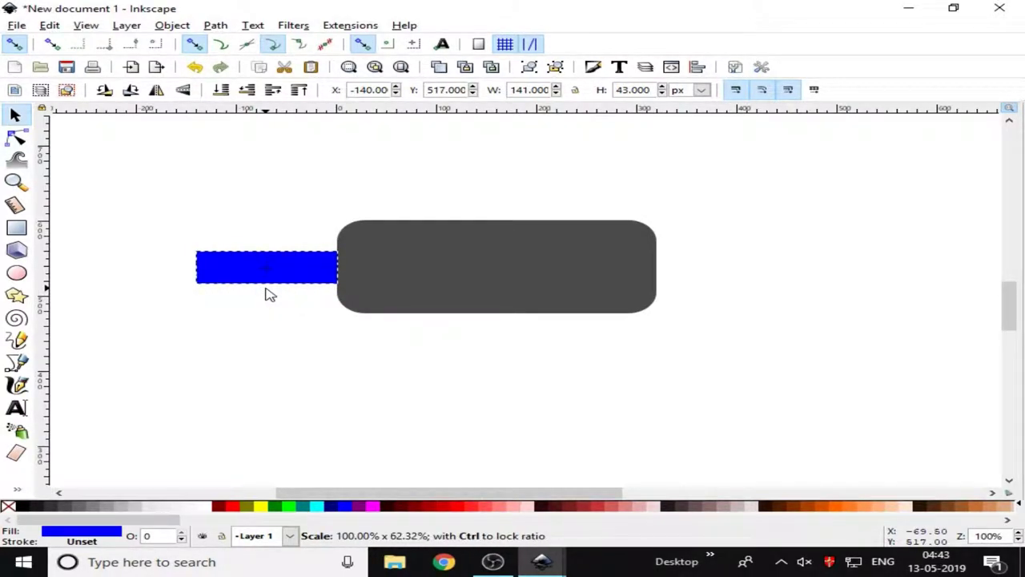
pyautogui.moveTo(270, 294); pyautogui.dragTo(267, 292)
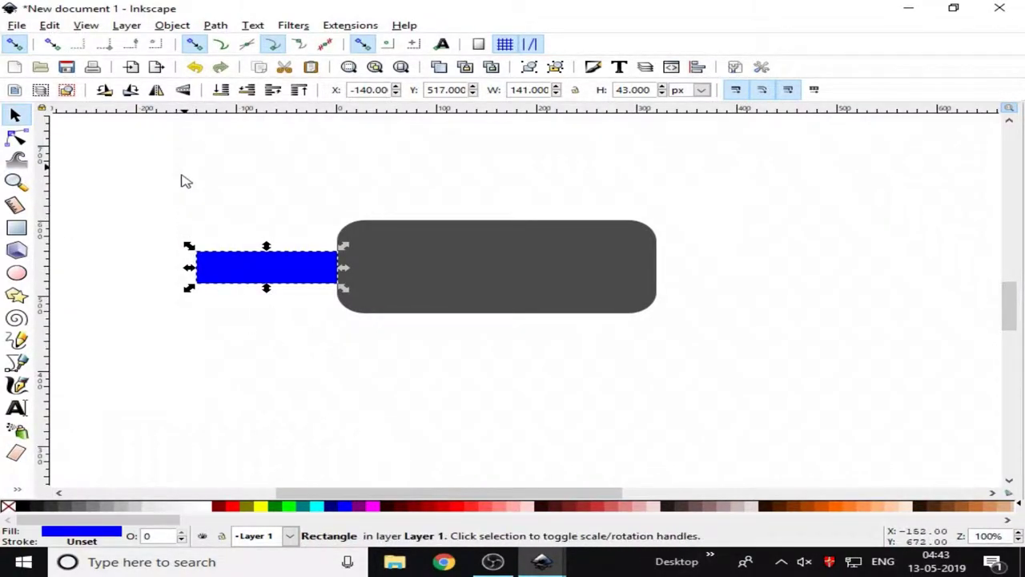
pyautogui.click(84, 508)
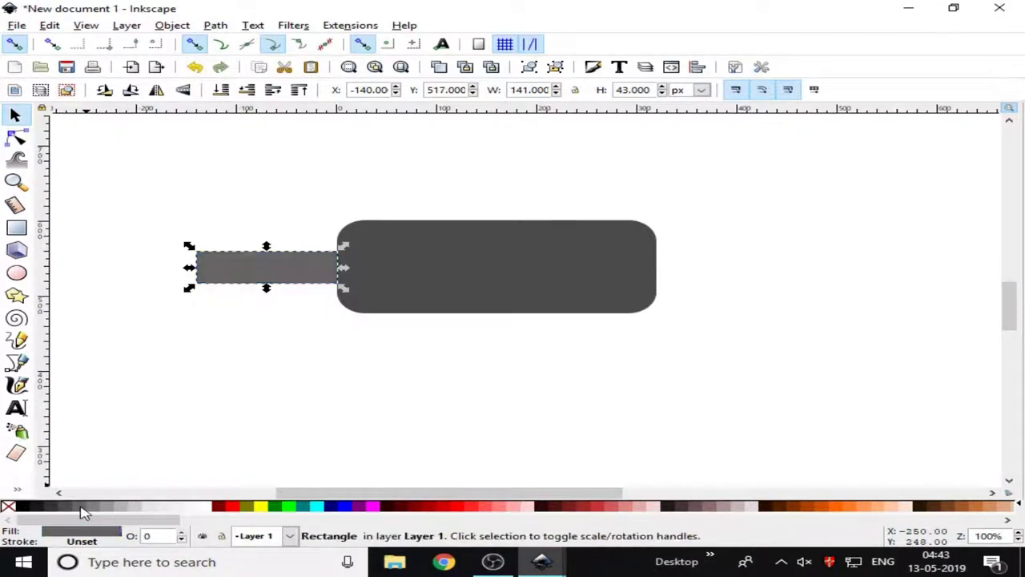
pyautogui.click(232, 165)
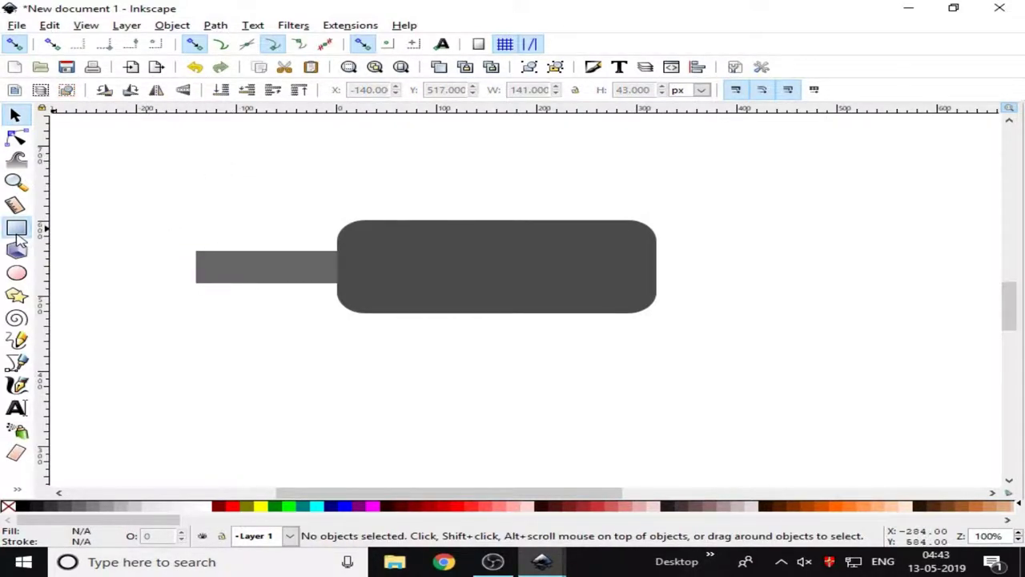
pyautogui.click(18, 232)
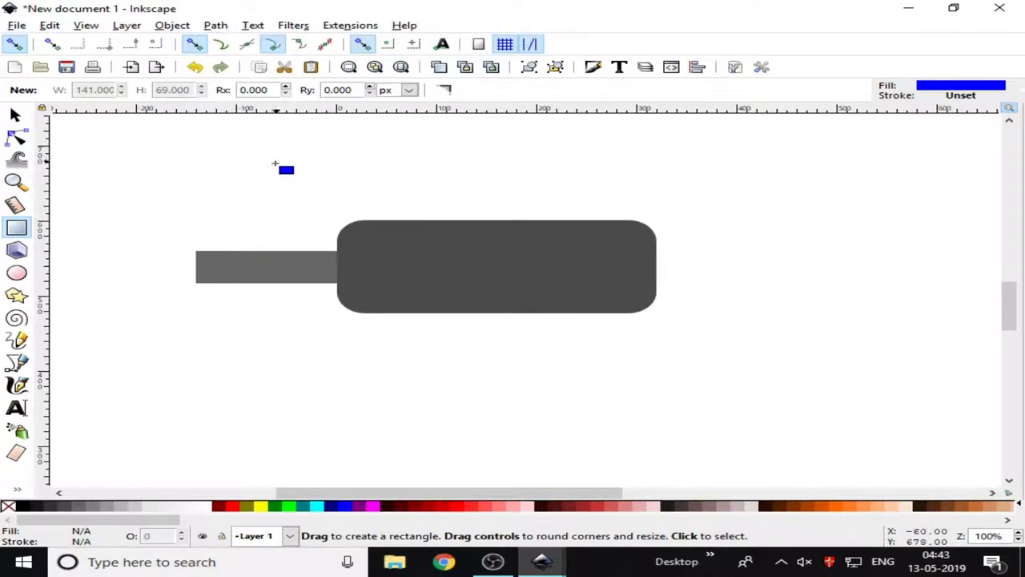
# Step: With snapping off, add a 16 × 52 px mid-grey band across the neck's left end
pyautogui.click(16, 45)
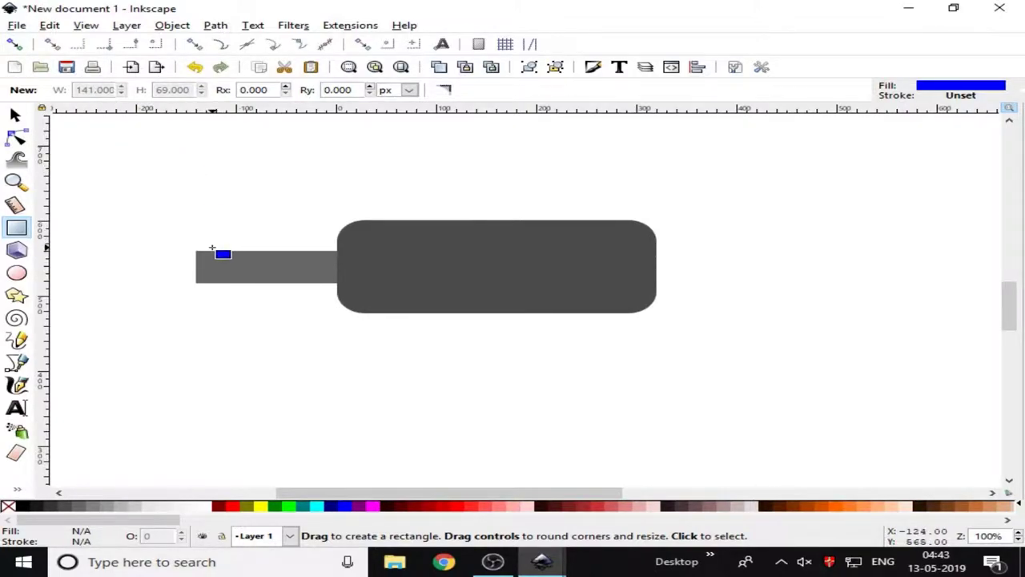
pyautogui.moveTo(213, 249); pyautogui.dragTo(227, 286)
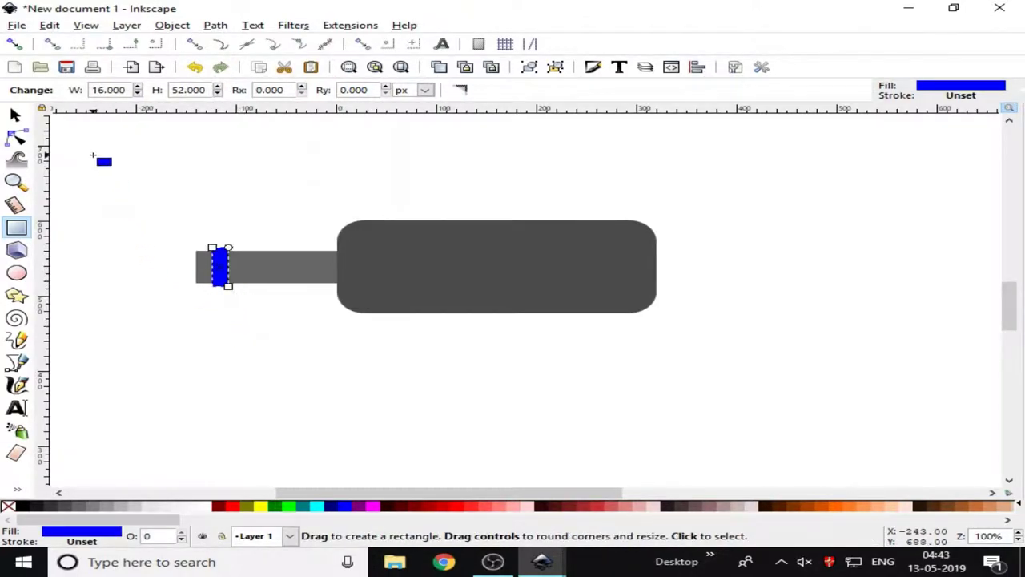
pyautogui.click(14, 116)
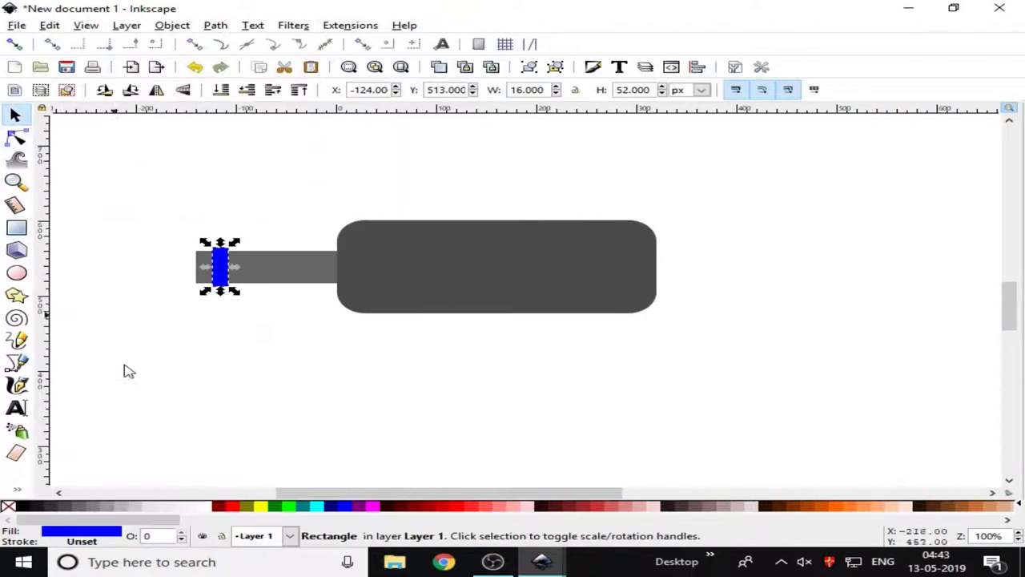
pyautogui.click(96, 514)
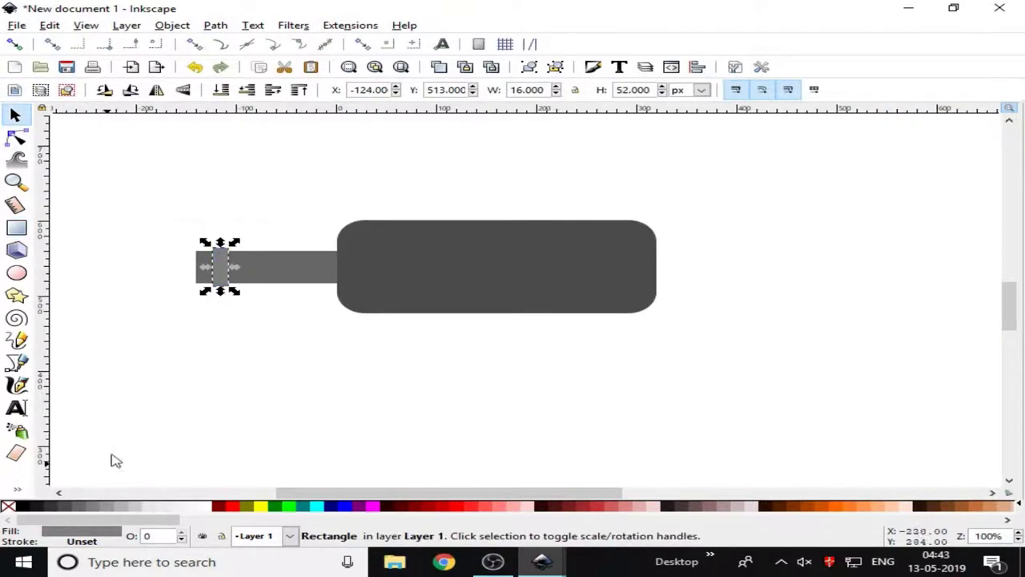
pyautogui.click(228, 358)
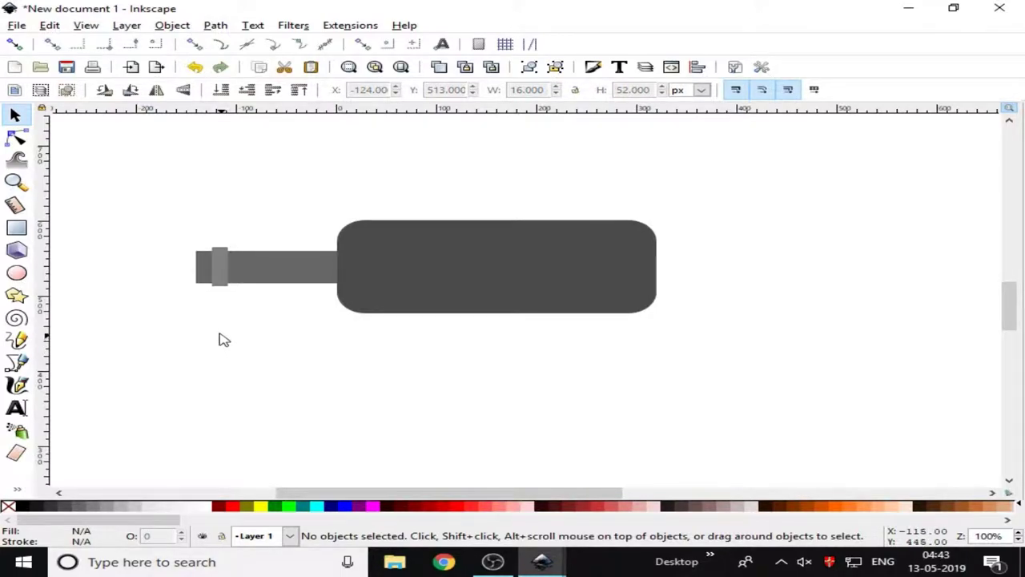
# Step: Center body, neck and ring on a horizontal axis, union them, and move the bottle up-left
pyautogui.click(698, 68)
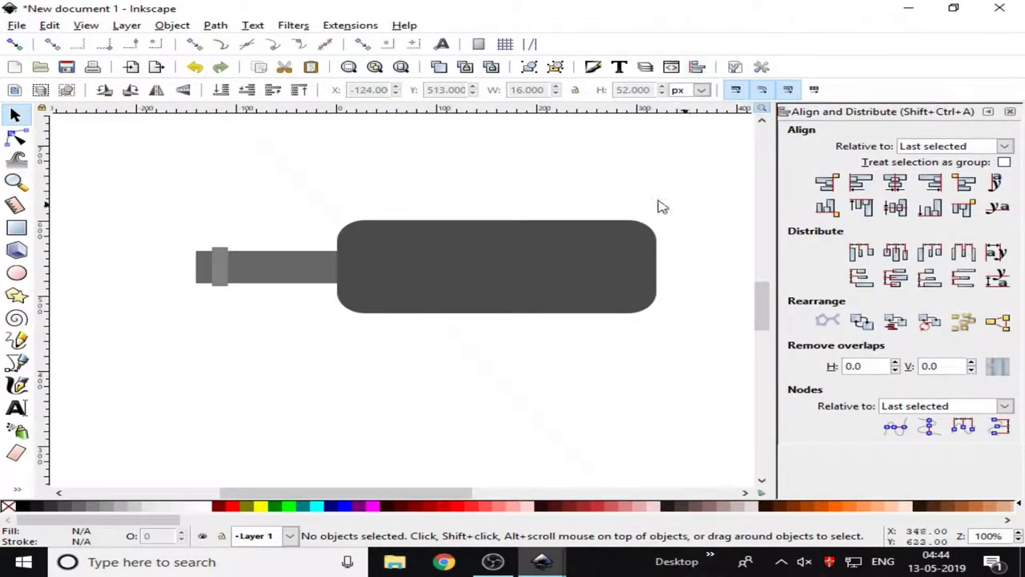
pyautogui.moveTo(80, 122); pyautogui.dragTo(720, 410)
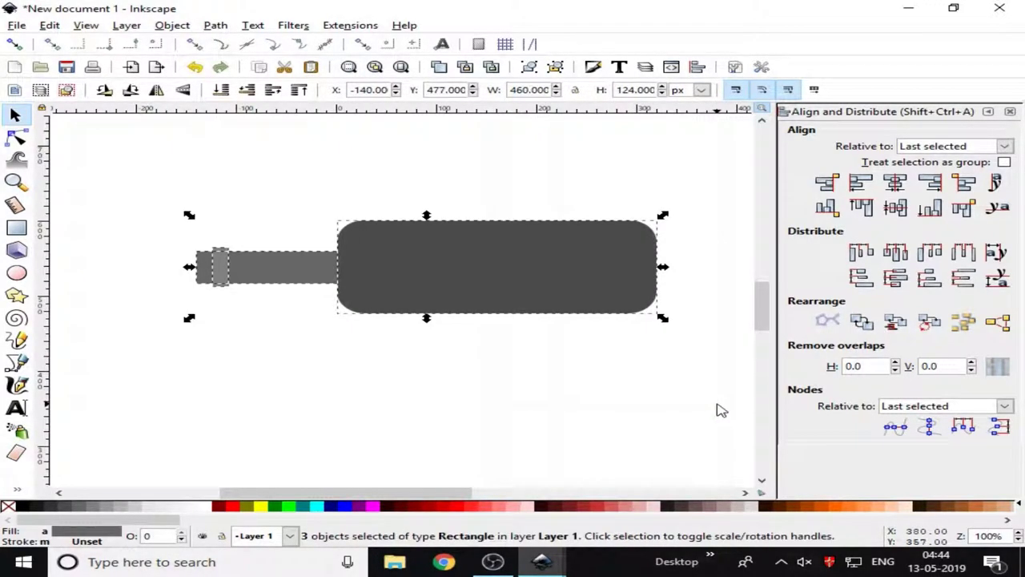
pyautogui.click(900, 214)
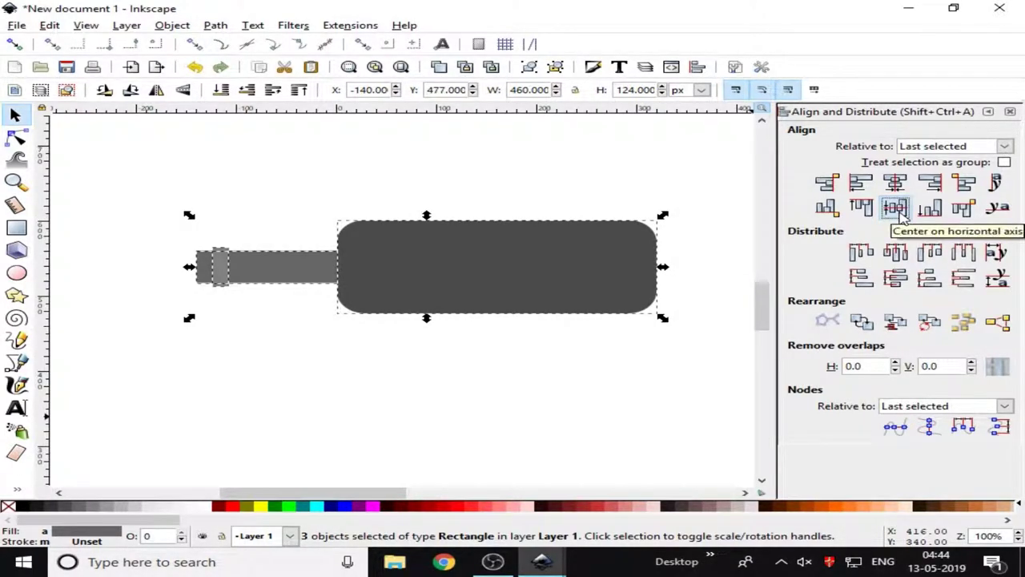
pyautogui.click(215, 25)
pyautogui.click(260, 110)
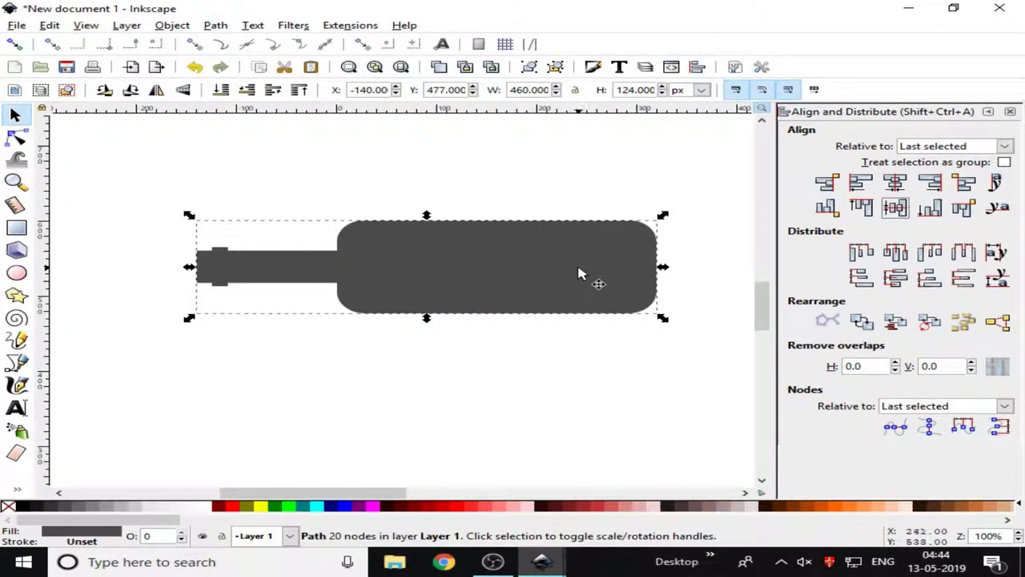
pyautogui.moveTo(578, 275)
pyautogui.mouseDown()
pyautogui.moveTo(571, 282)
pyautogui.moveTo(519, 242)
pyautogui.mouseUp()
pyautogui.moveTo(595, 244)
pyautogui.mouseDown()
pyautogui.moveTo(555, 208)
pyautogui.moveTo(569, 209)
pyautogui.mouseUp()
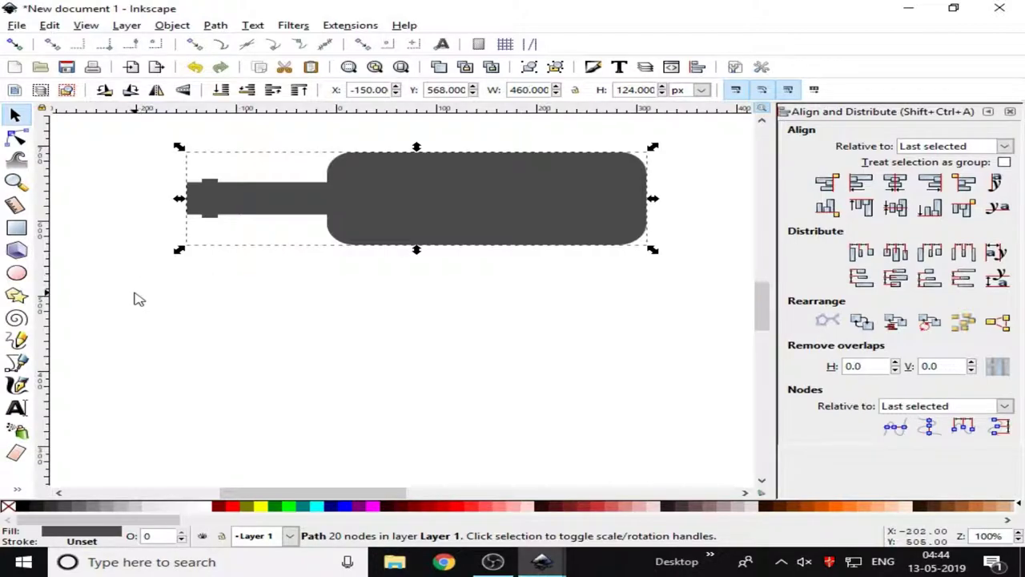
pyautogui.click(136, 298)
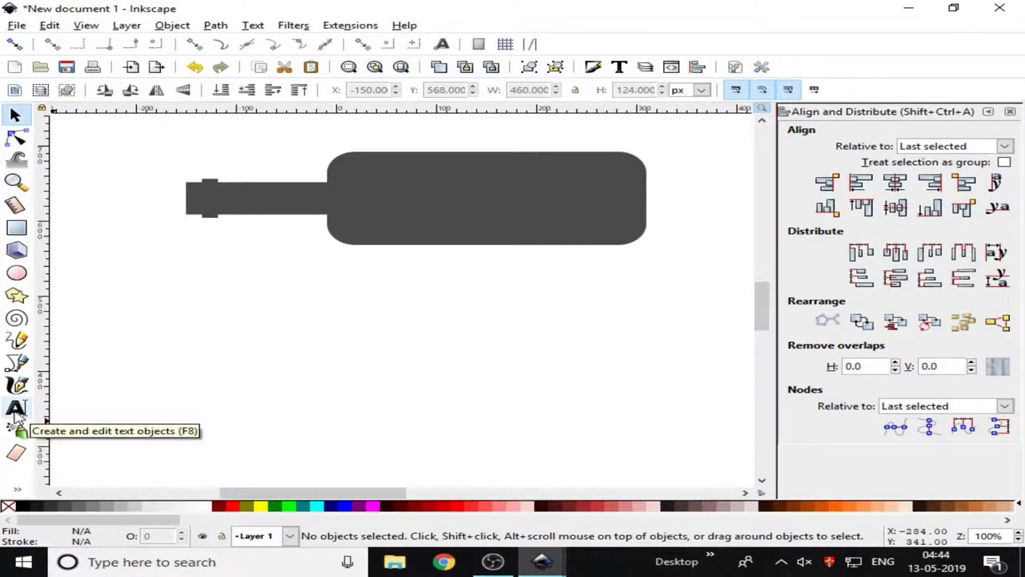
# Step: Type the text 'WINE' below the bottle
pyautogui.click(16, 408)
pyautogui.click(208, 390)
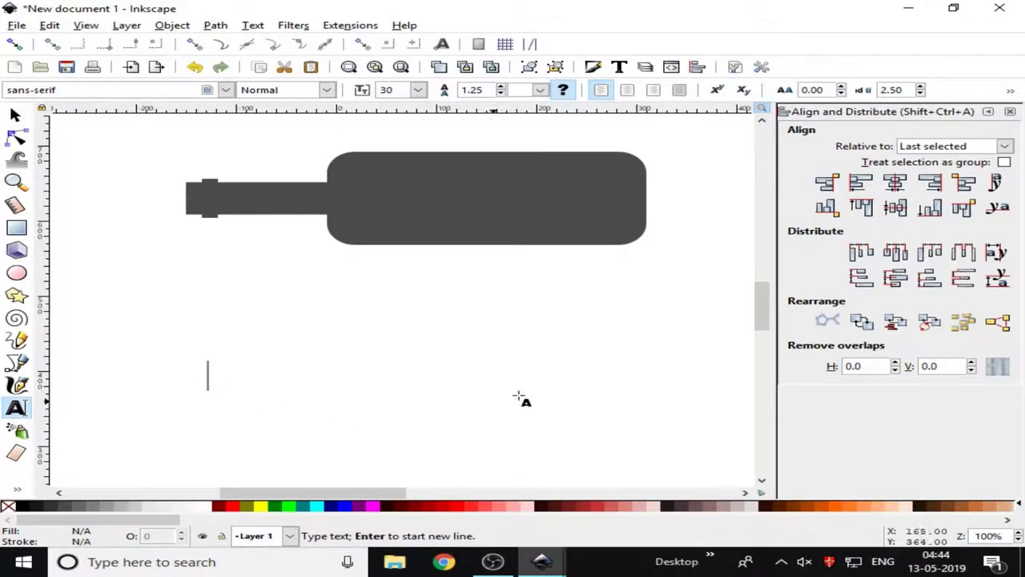
pyautogui.write('W')
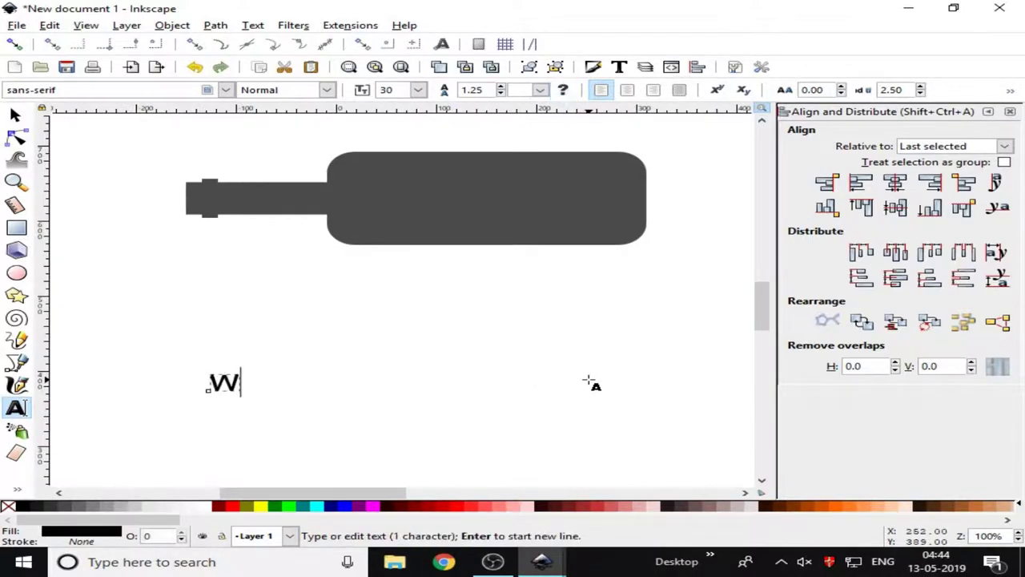
pyautogui.write('i')
pyautogui.press('BackSpace')
pyautogui.press('BackSpace')
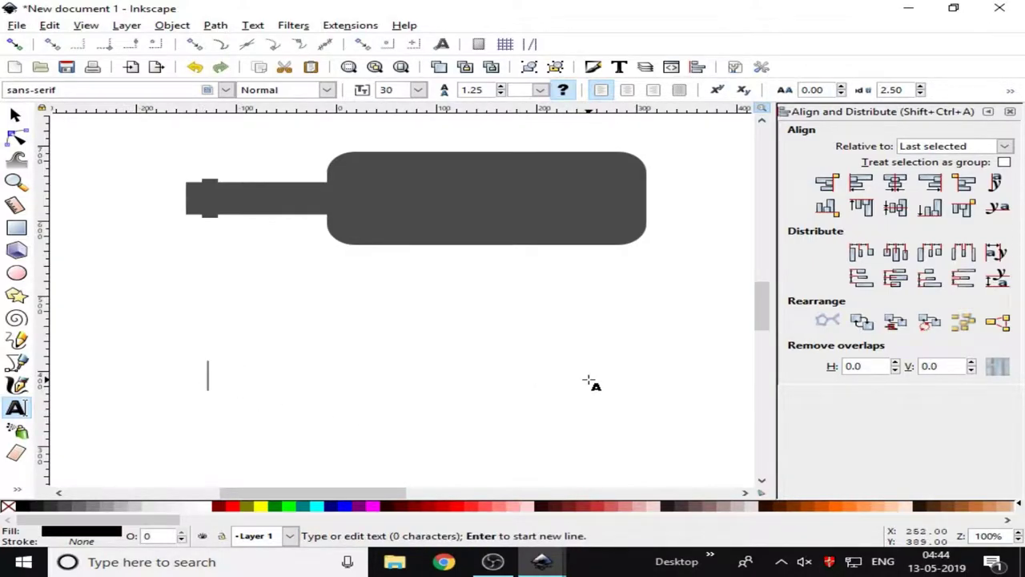
pyautogui.write('WINE')
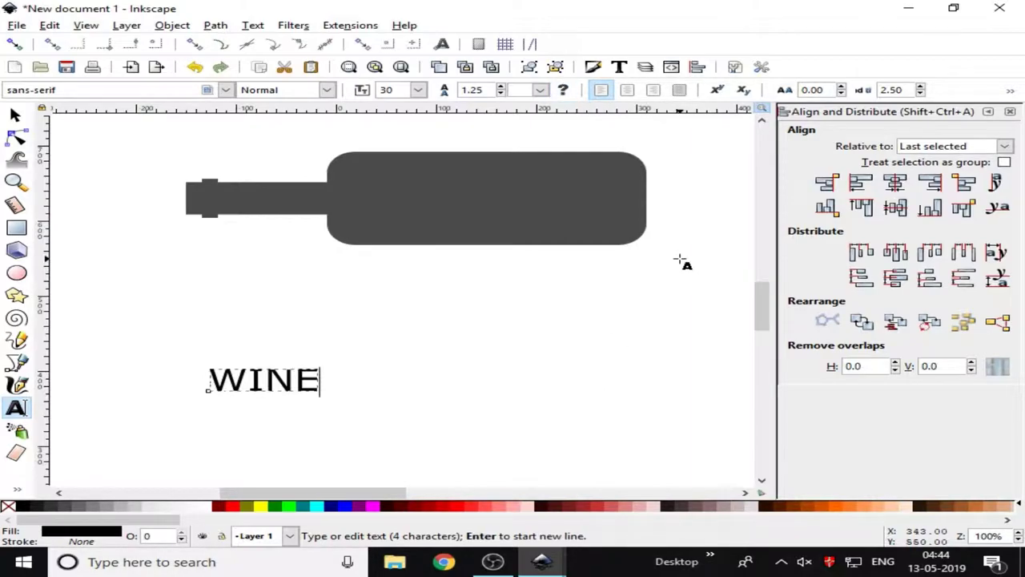
pyautogui.click(13, 117)
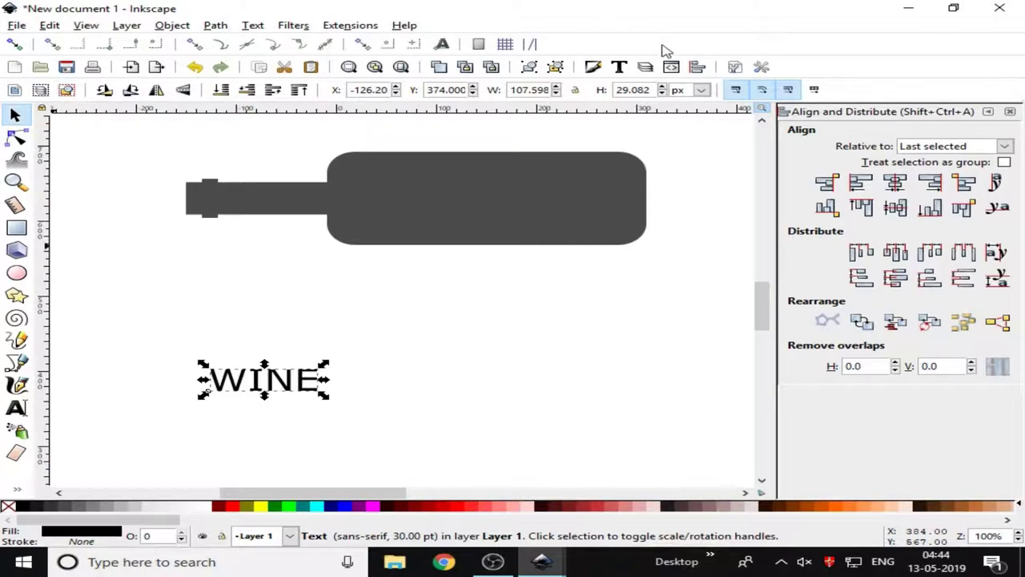
# Step: Apply the Stencil font family to the 30 pt WINE text
pyautogui.click(623, 72)
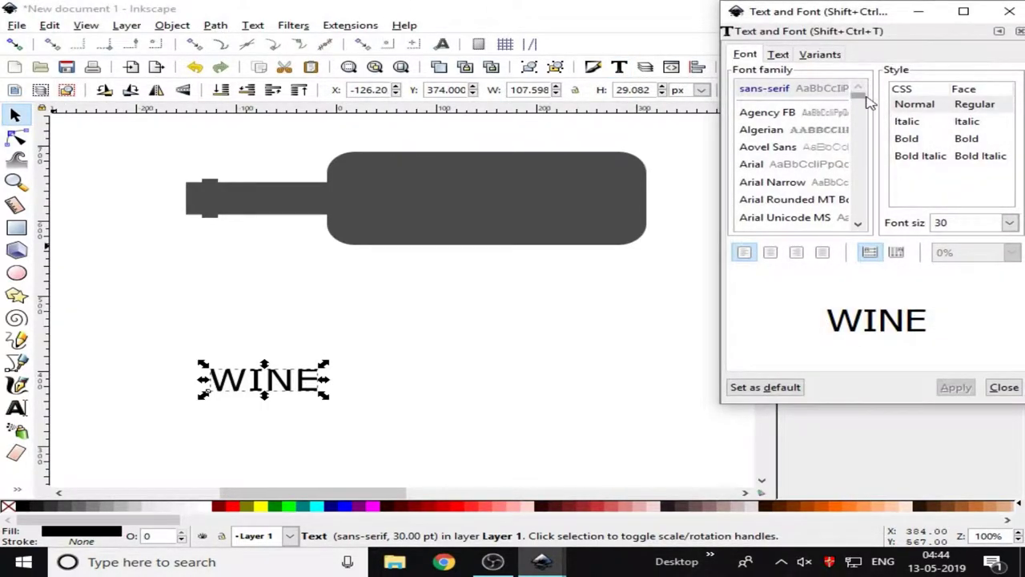
pyautogui.moveTo(867, 96); pyautogui.dragTo(857, 186)
pyautogui.scroll(-1, 805, 176)
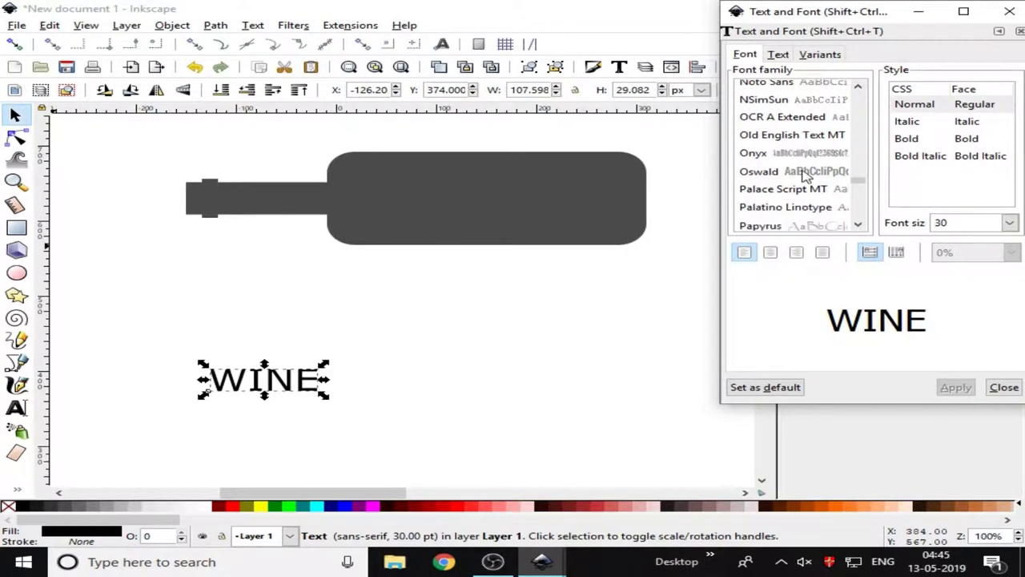
pyautogui.scroll(-1, 805, 176)
pyautogui.scroll(-2, 805, 176)
pyautogui.scroll(-2, 805, 176)
pyautogui.scroll(-2, 806, 178)
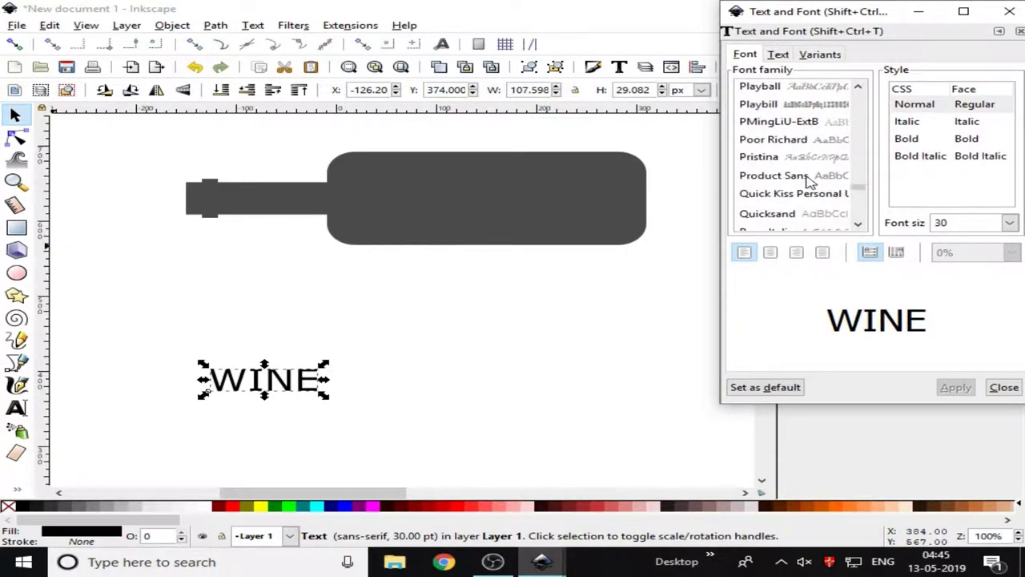
pyautogui.scroll(-2, 807, 180)
pyautogui.scroll(-2, 809, 183)
pyautogui.scroll(-2, 809, 182)
pyautogui.scroll(-2, 811, 185)
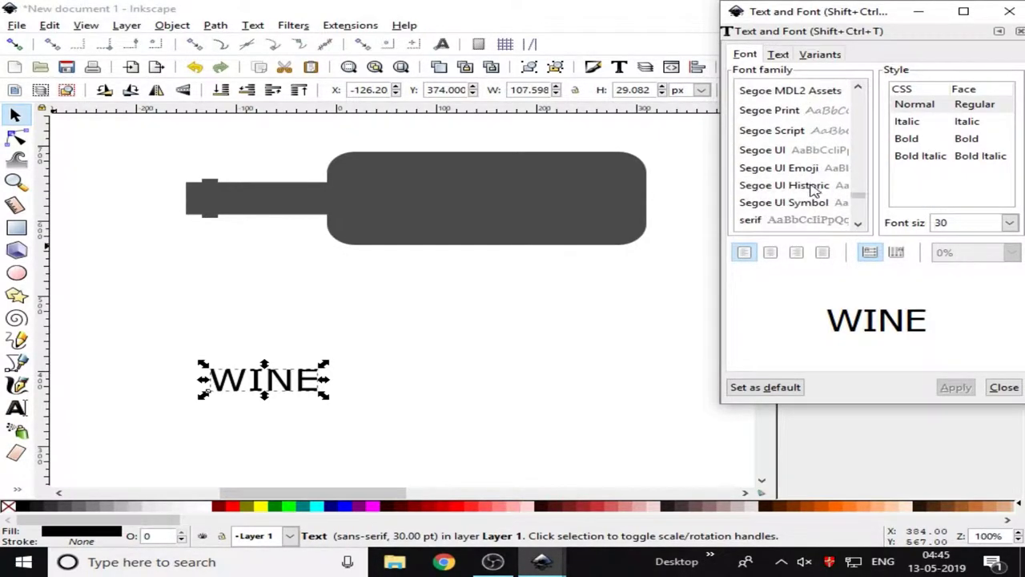
pyautogui.scroll(-2, 814, 186)
pyautogui.scroll(-1, 814, 186)
pyautogui.scroll(-2, 813, 185)
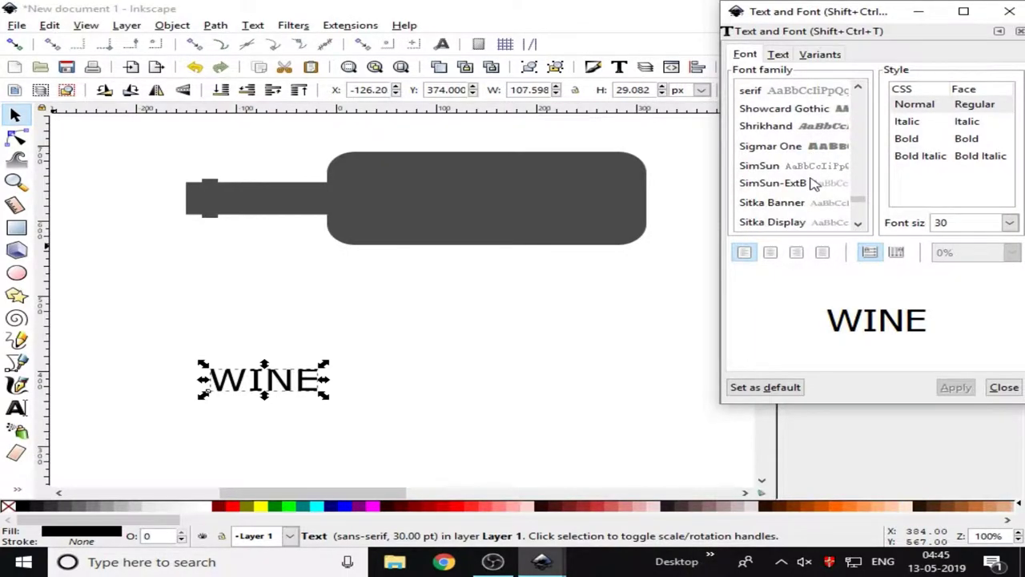
pyautogui.scroll(-2, 814, 185)
pyautogui.scroll(-2, 813, 183)
pyautogui.scroll(-1, 813, 182)
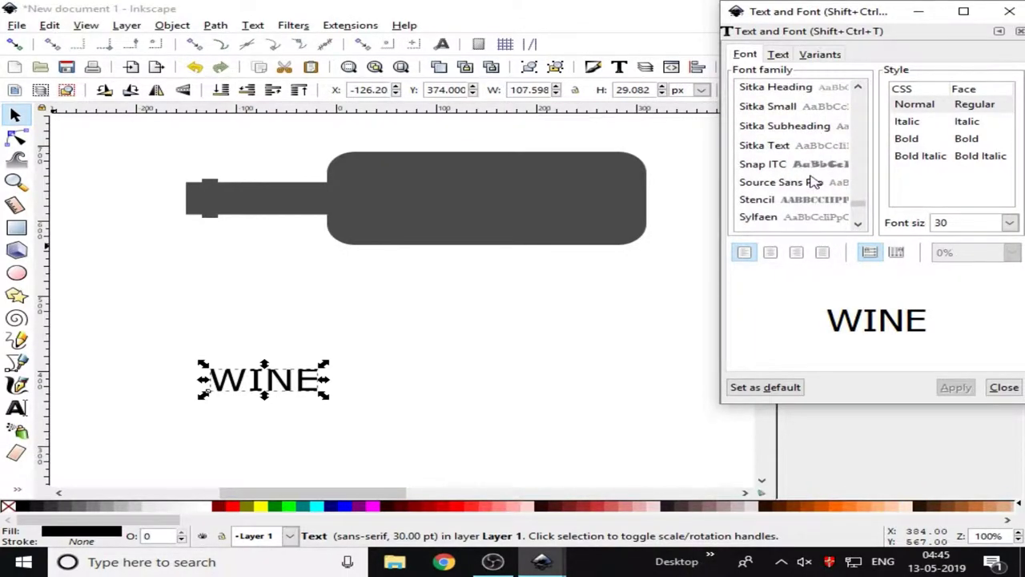
pyautogui.click(798, 201)
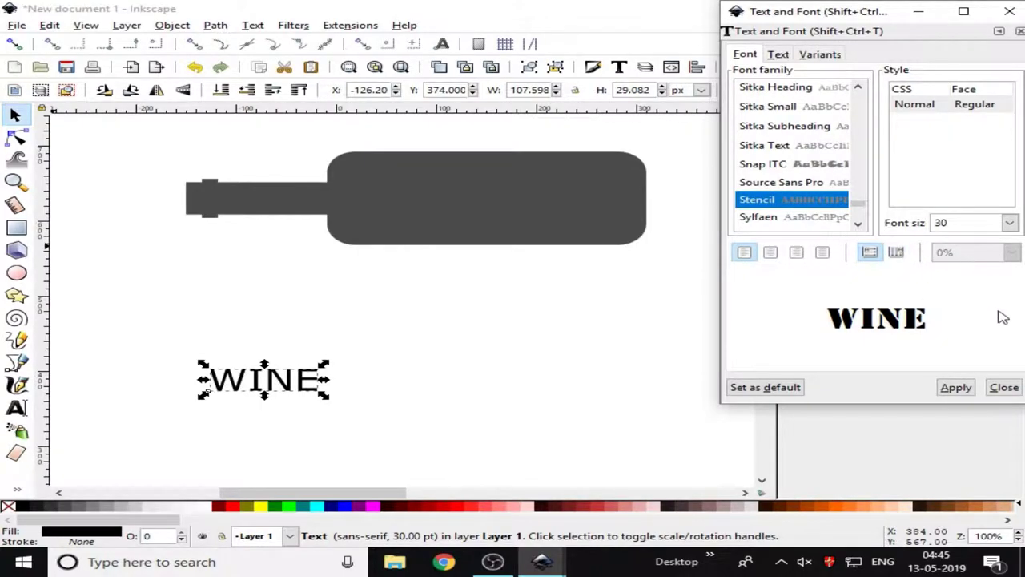
pyautogui.click(956, 388)
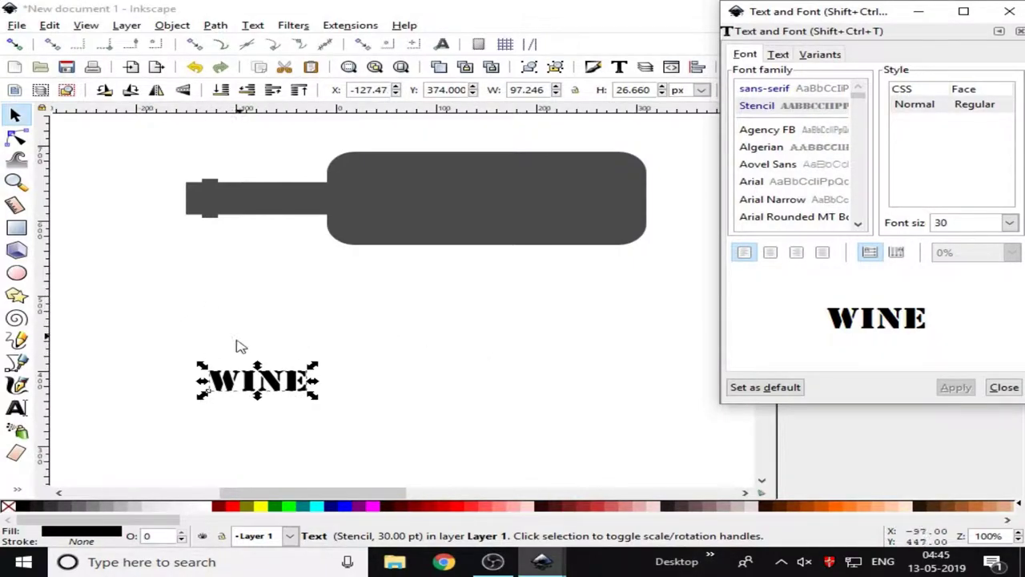
# Step: Type the text 'ON' to the right of WINE
pyautogui.click(195, 306)
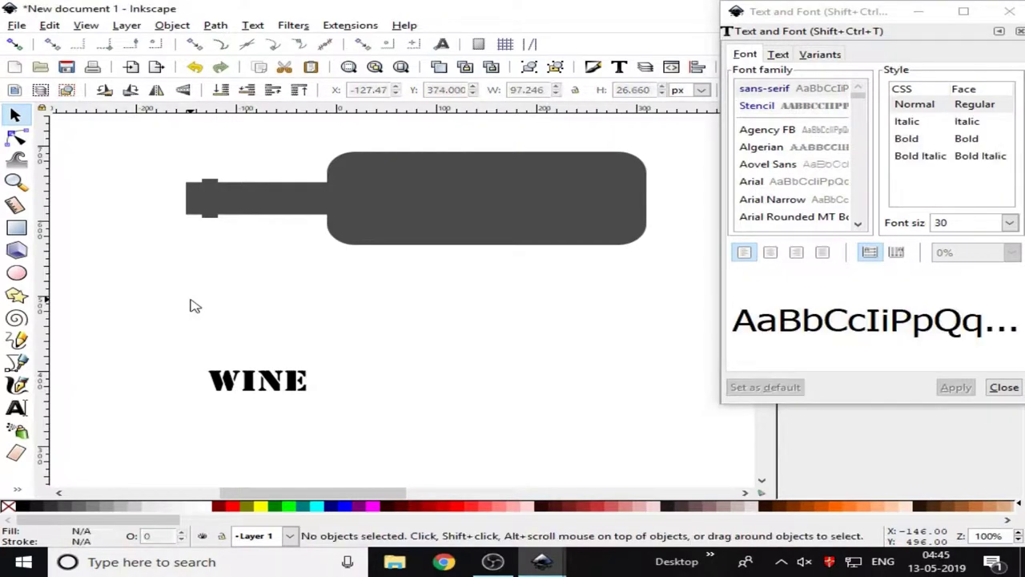
pyautogui.click(16, 407)
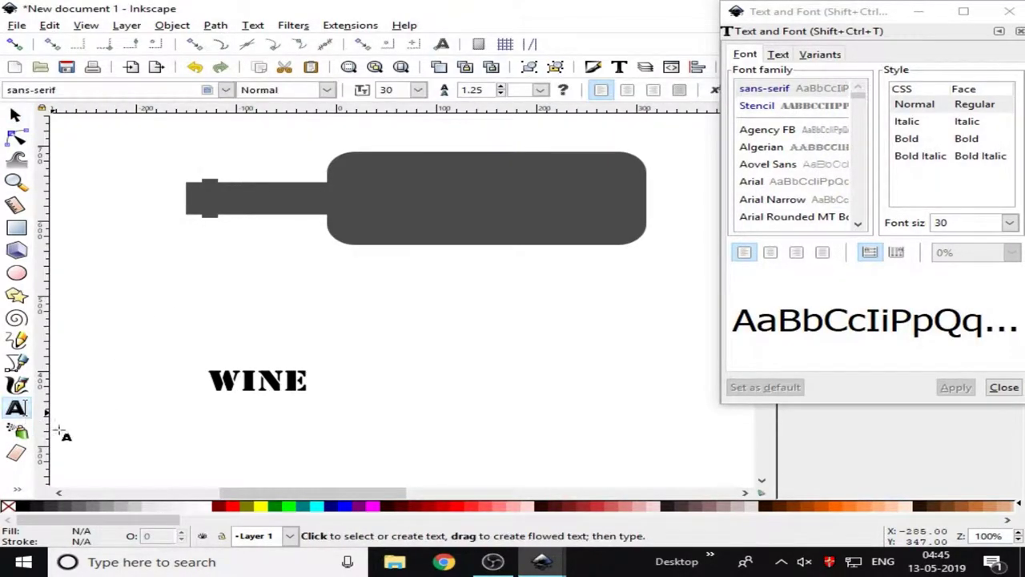
pyautogui.click(469, 396)
pyautogui.write('O')
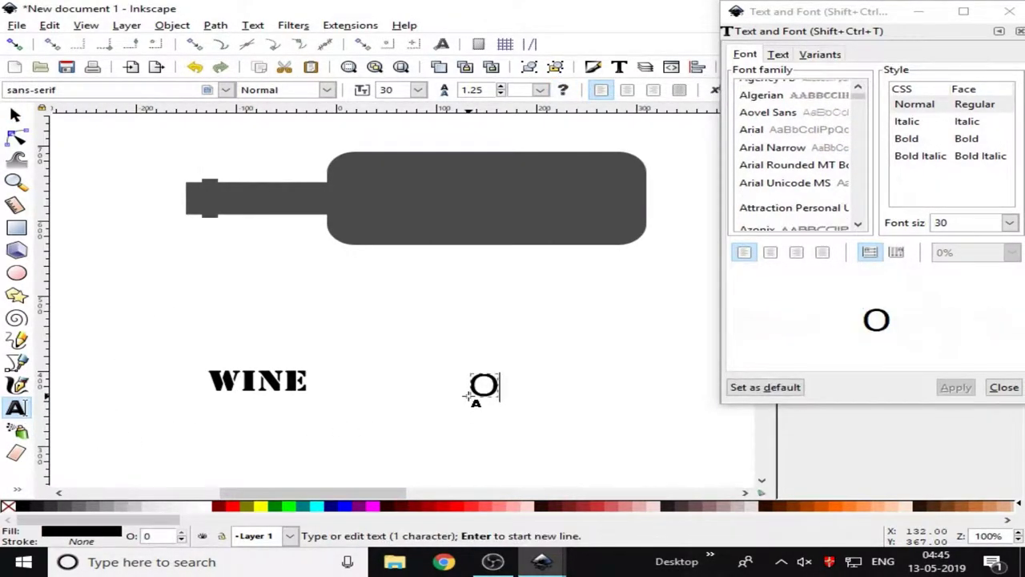
pyautogui.write('N')
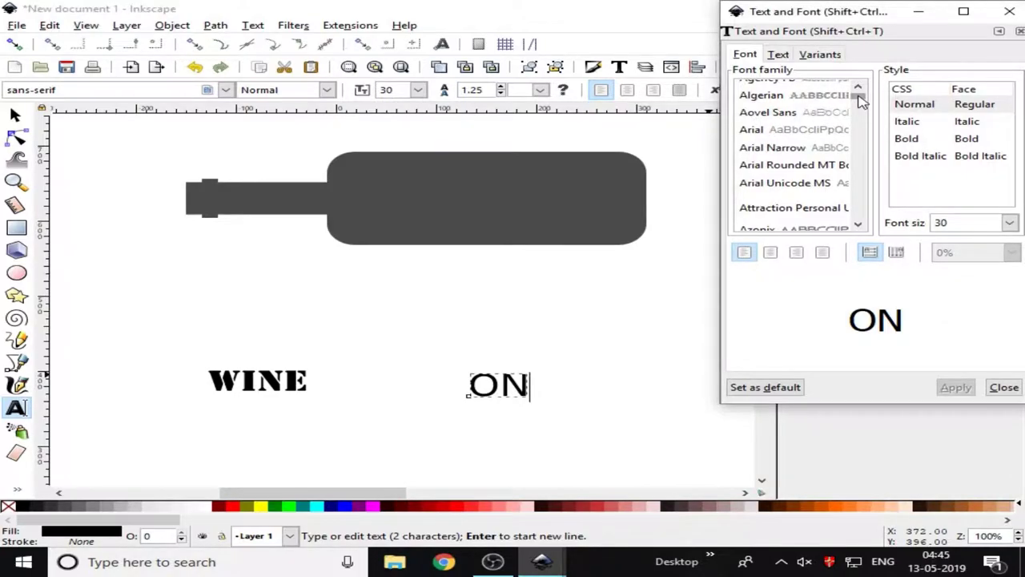
# Step: Apply the Vladimir Script font to 'ON' and close the Text and Font dialog
pyautogui.moveTo(859, 97); pyautogui.dragTo(857, 213)
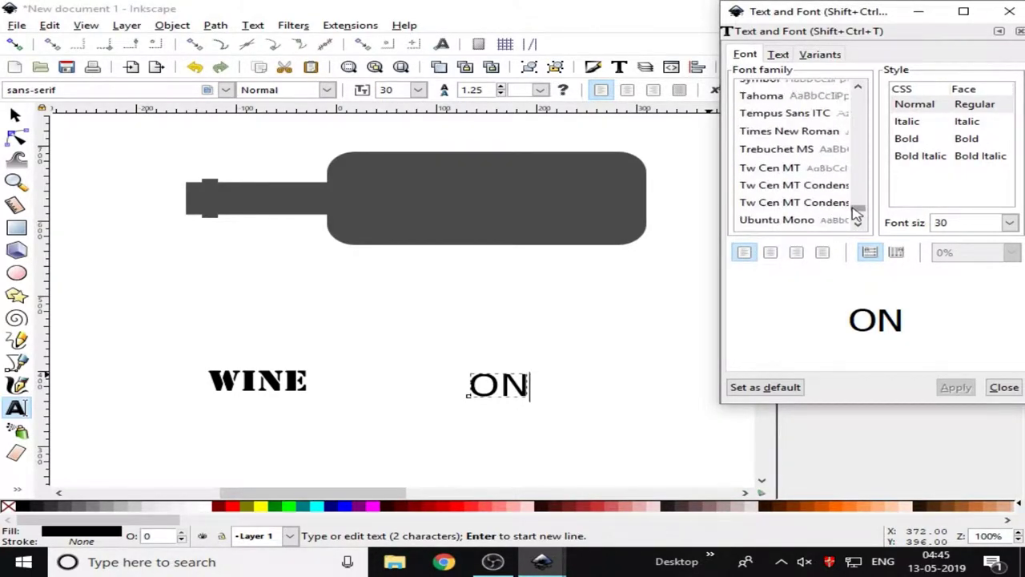
pyautogui.scroll(-2, 811, 194)
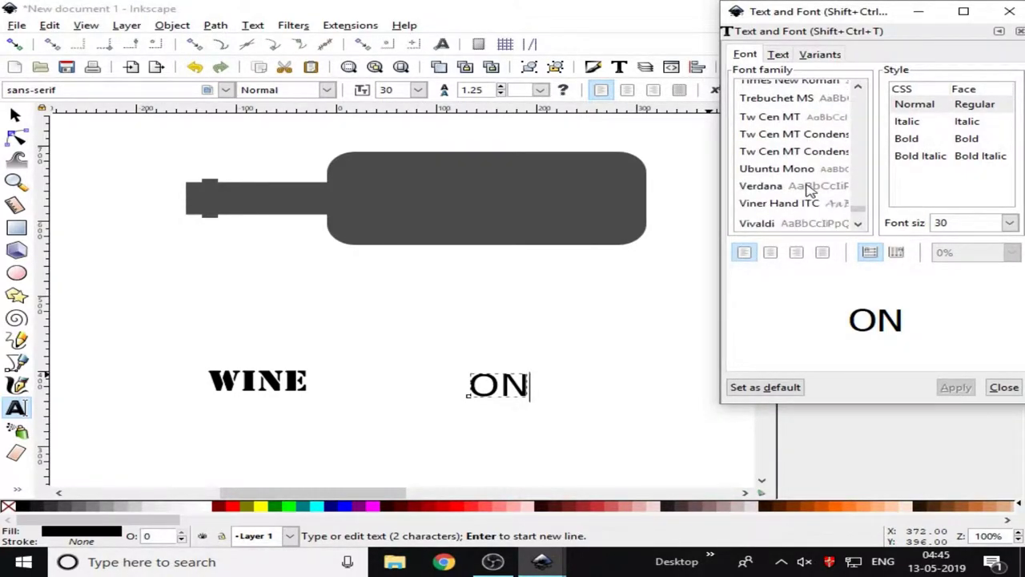
pyautogui.scroll(-1, 810, 190)
pyautogui.click(797, 215)
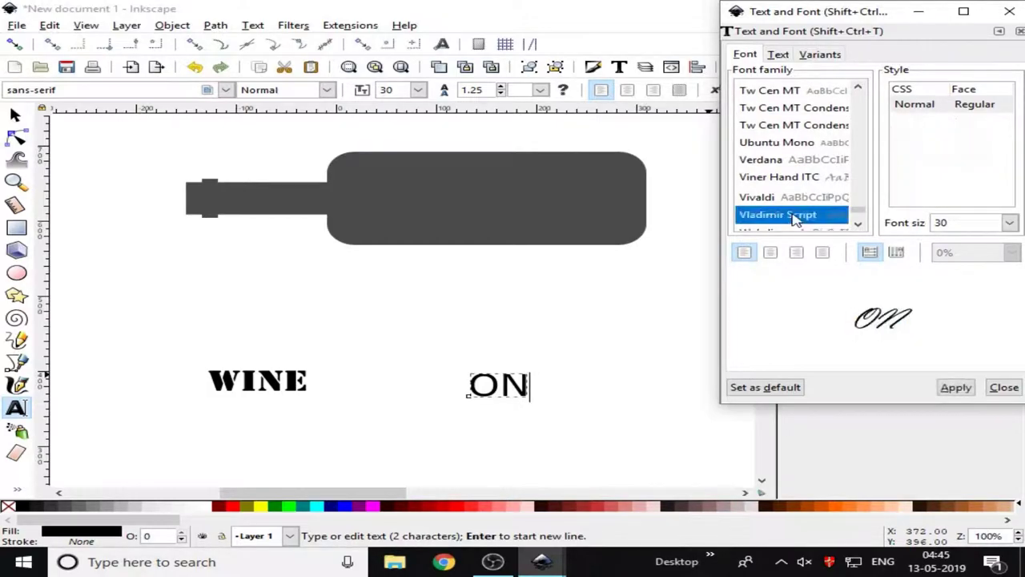
pyautogui.click(957, 387)
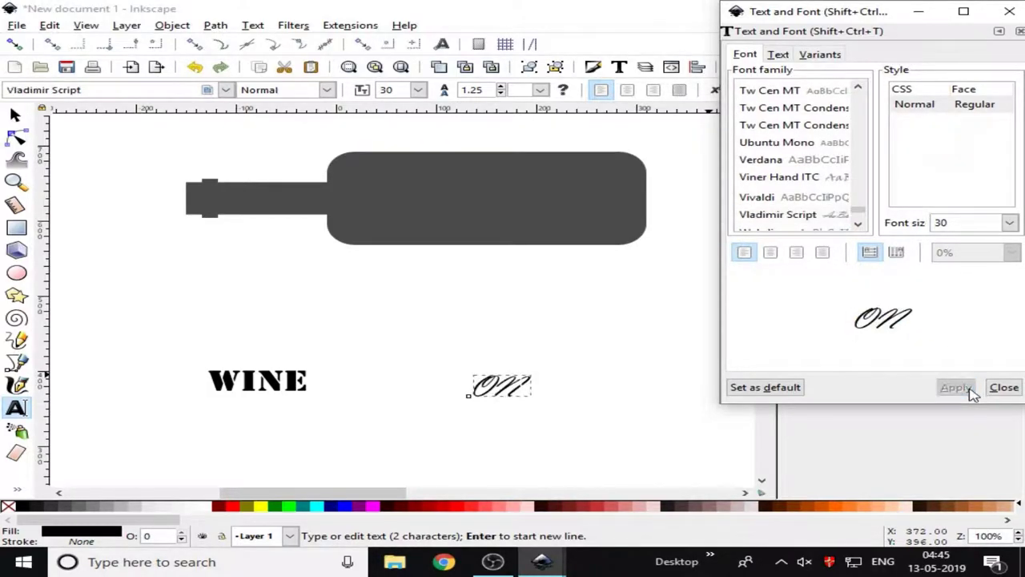
pyautogui.click(1010, 11)
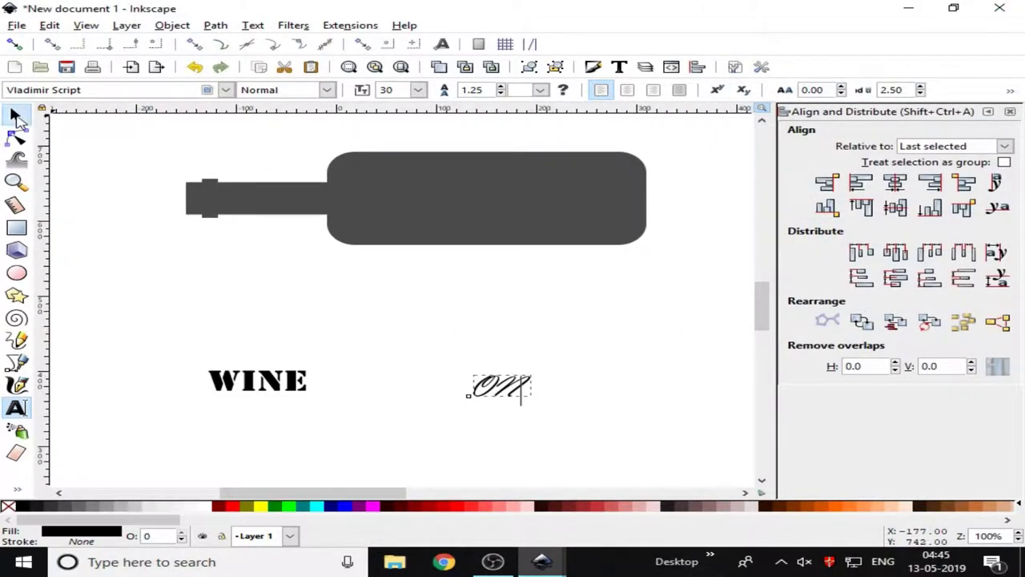
# Step: Move the bottle shape slightly down and left
pyautogui.click(15, 114)
pyautogui.click(425, 299)
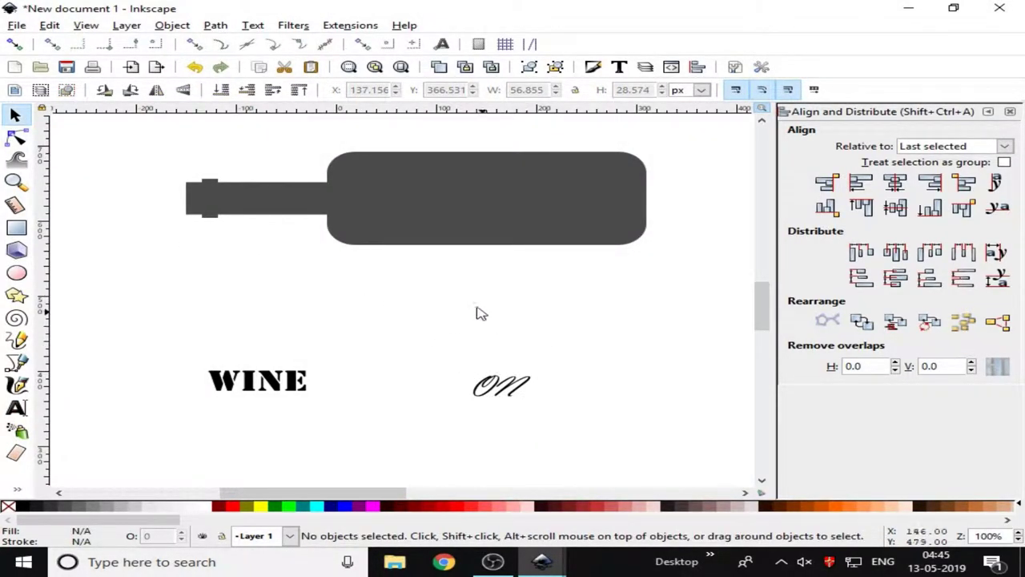
pyautogui.click(500, 207)
pyautogui.moveTo(503, 201); pyautogui.dragTo(480, 291)
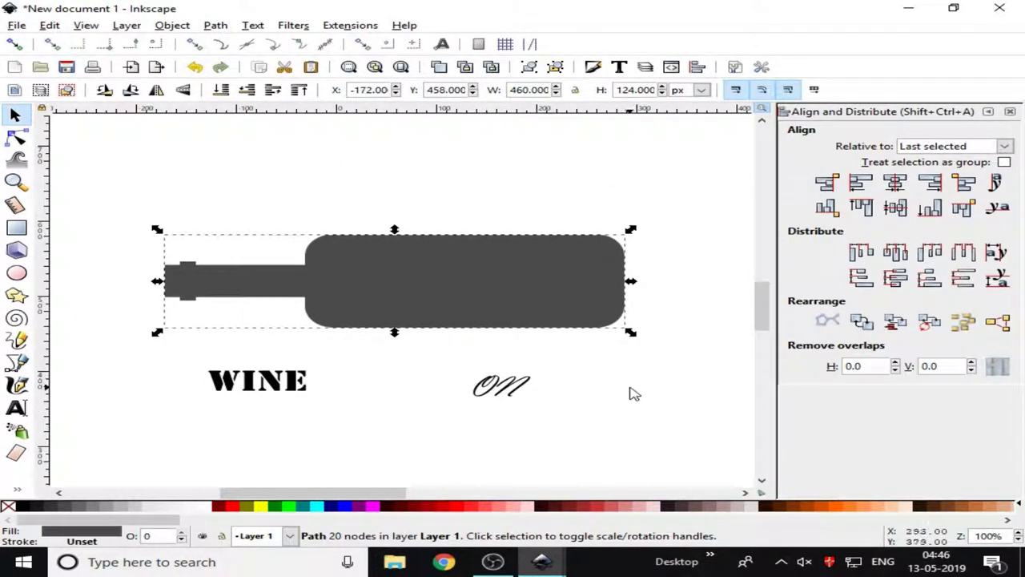
pyautogui.click(629, 393)
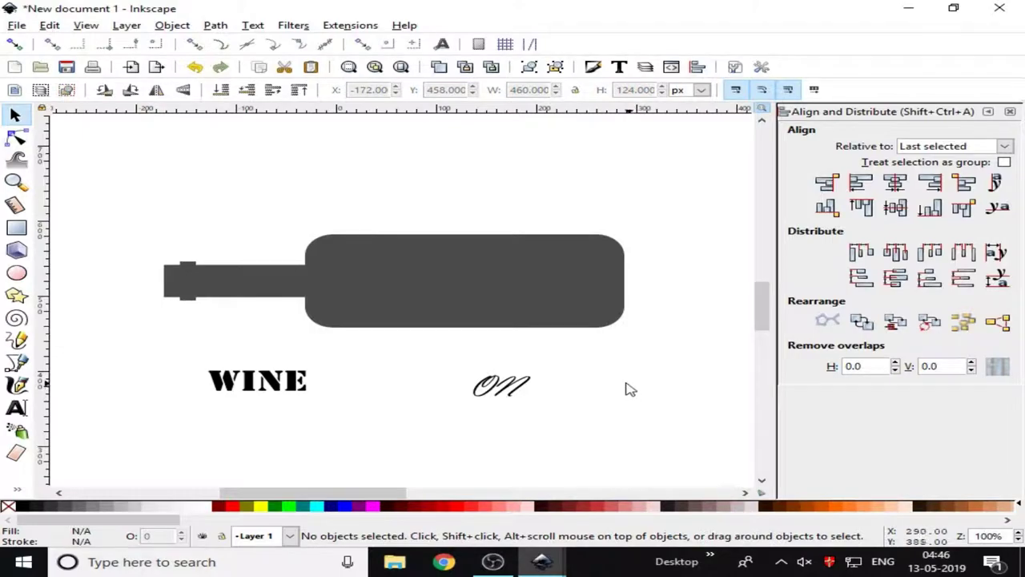
# Step: Move WINE onto the body's right end and enlarge it to about 195 × 120 px
pyautogui.click(277, 386)
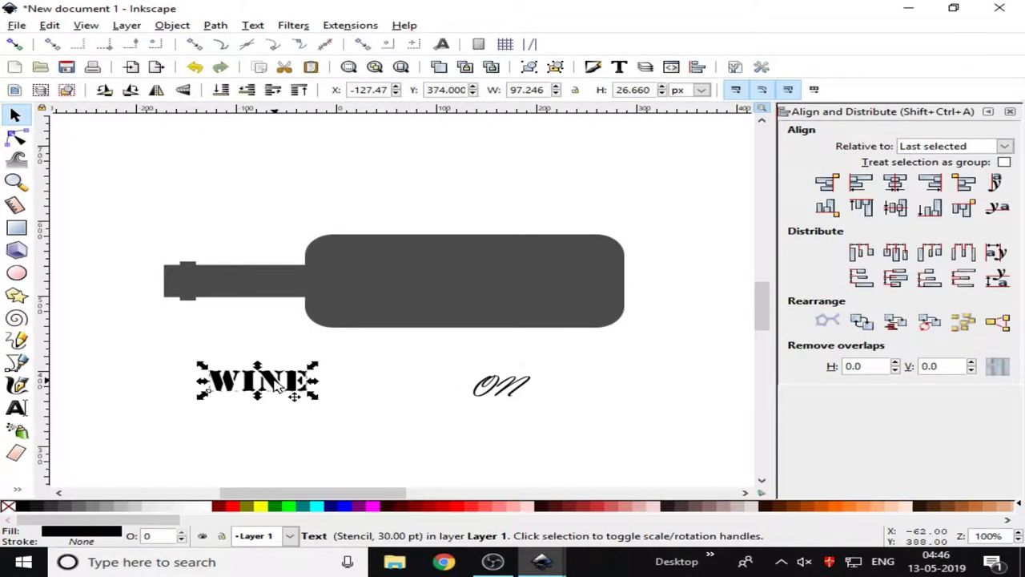
pyautogui.moveTo(276, 386)
pyautogui.mouseDown()
pyautogui.moveTo(384, 362)
pyautogui.moveTo(576, 290)
pyautogui.moveTo(543, 289)
pyautogui.mouseUp()
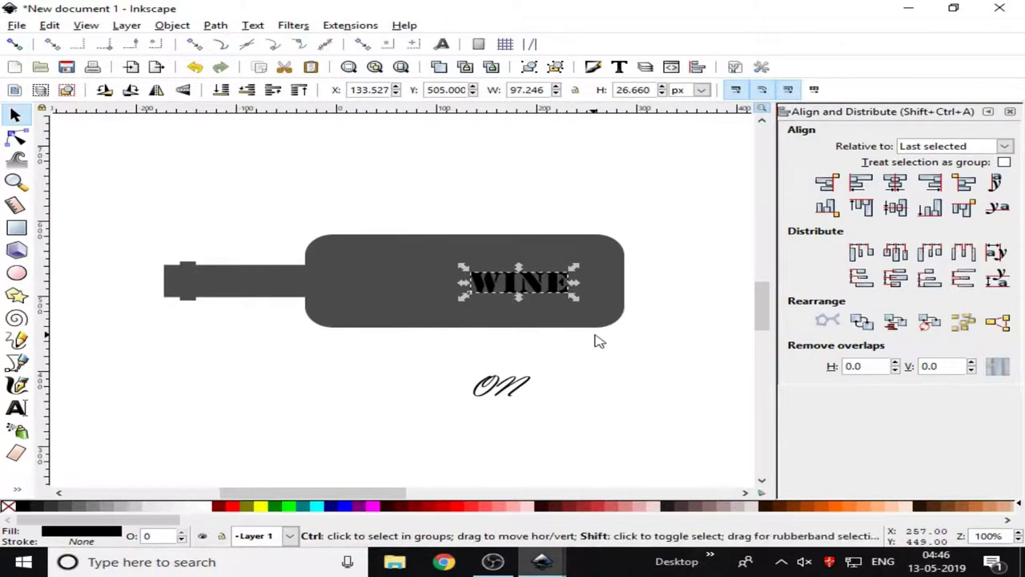
pyautogui.moveTo(578, 300); pyautogui.dragTo(629, 338)
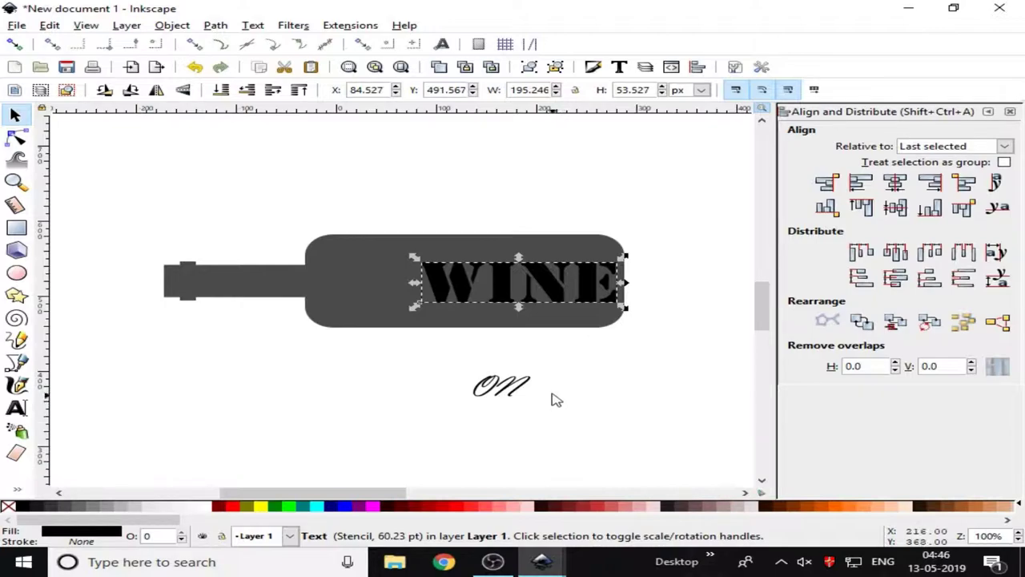
pyautogui.press('shift')
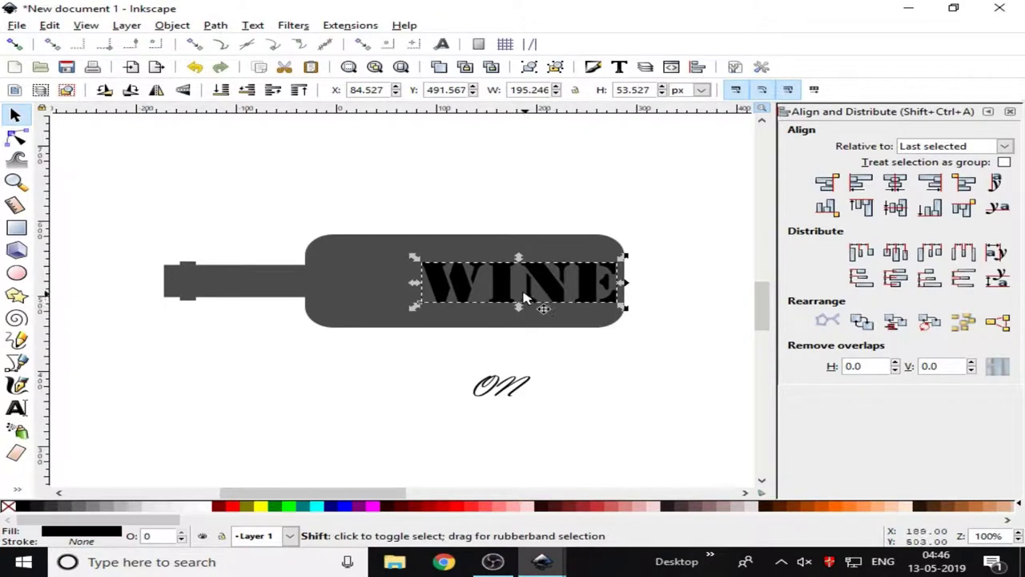
pyautogui.moveTo(519, 259); pyautogui.dragTo(519, 241)
pyautogui.moveTo(555, 293); pyautogui.dragTo(550, 293)
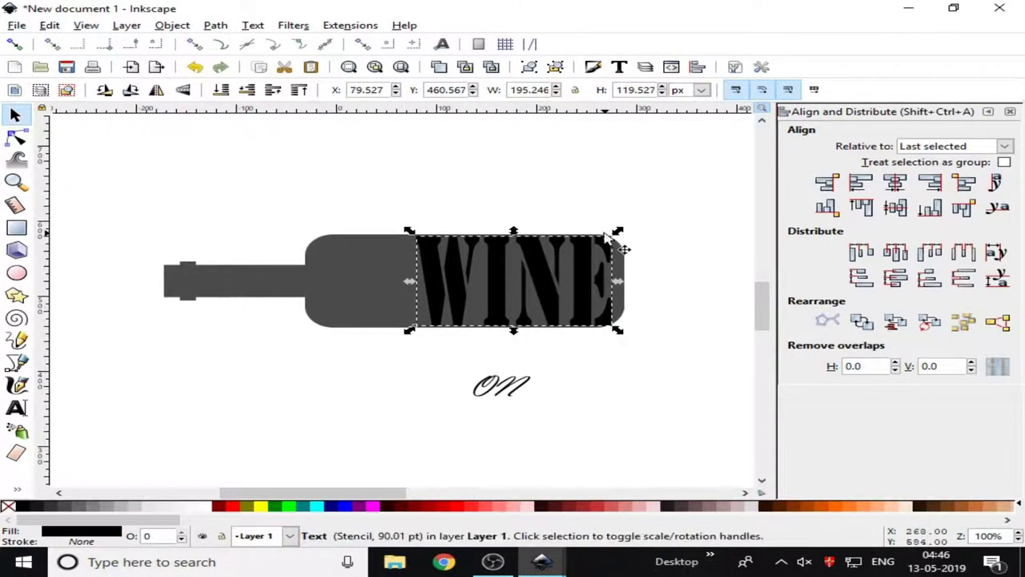
pyautogui.click(692, 180)
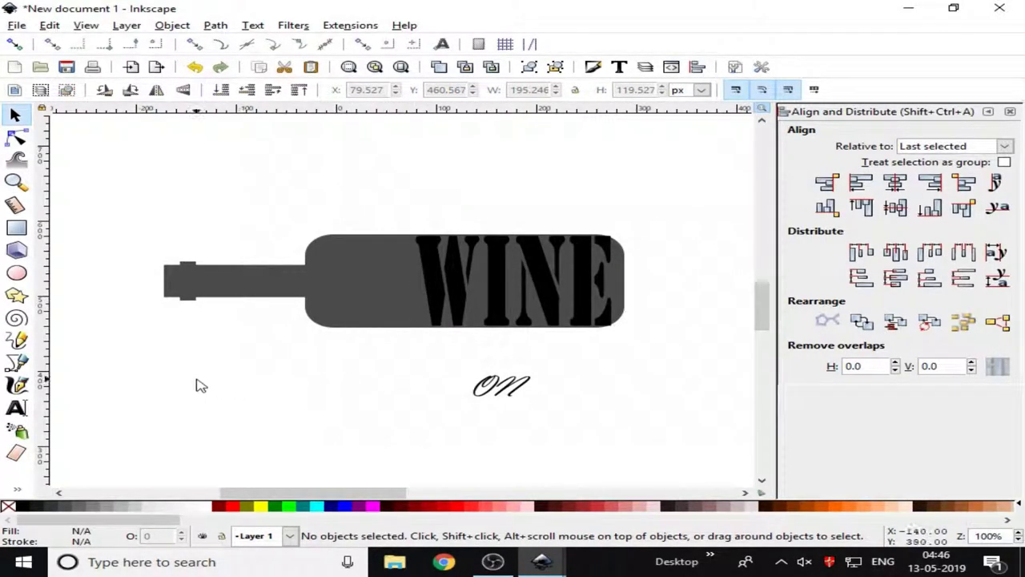
# Step: Draw a slanted straight line across the bottle just left of WINE
pyautogui.click(19, 365)
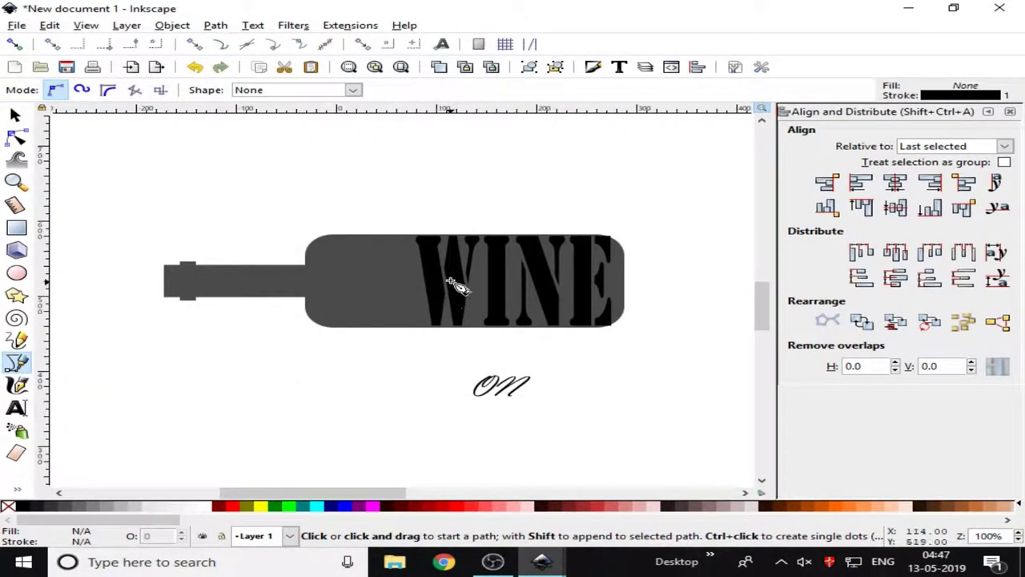
pyautogui.click(426, 330)
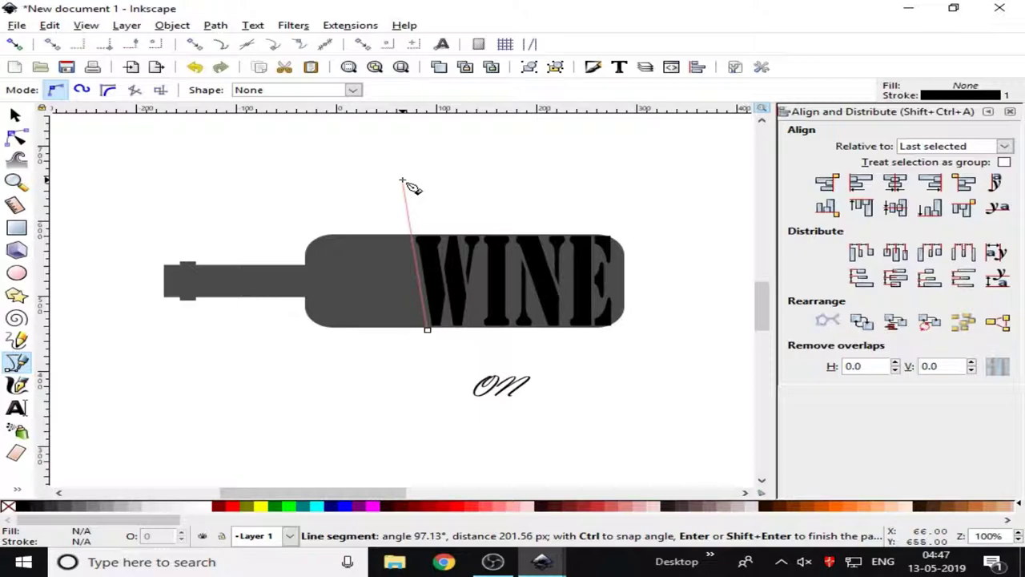
pyautogui.click(401, 182)
pyautogui.press('Return')
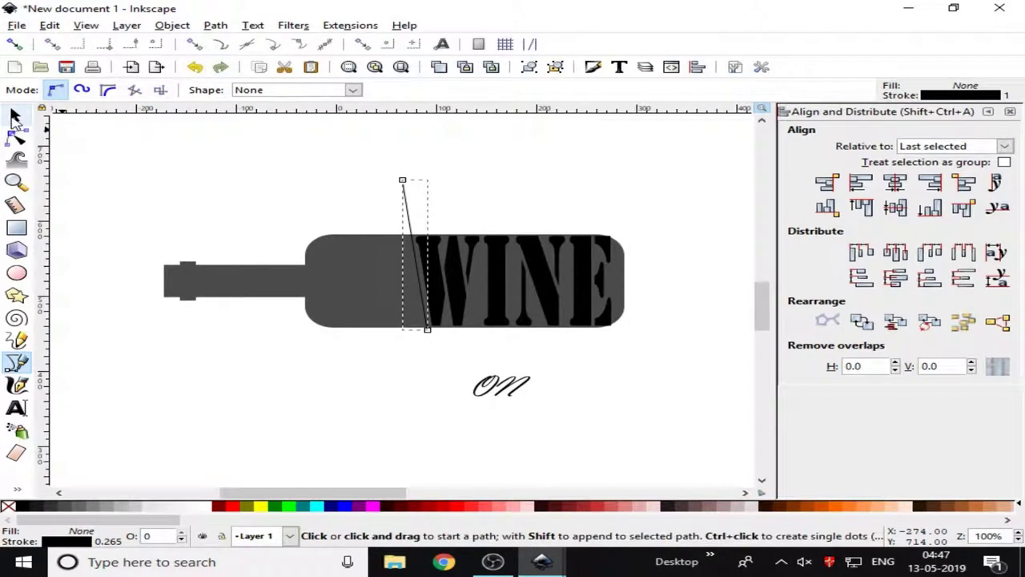
# Step: Convert the line's stroke to a path and select it together with the bottle
pyautogui.click(15, 117)
pyautogui.click(216, 25)
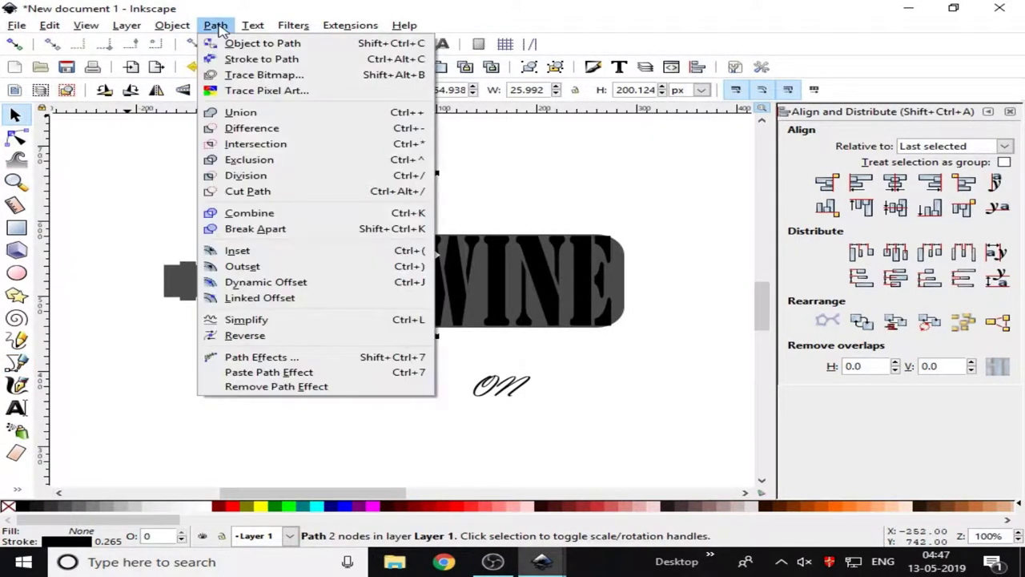
pyautogui.click(238, 60)
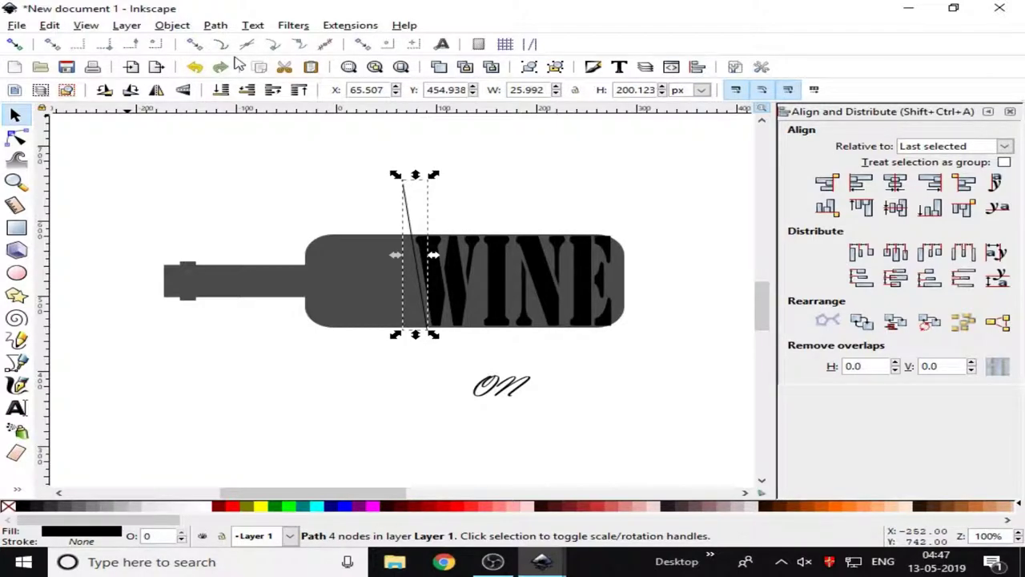
pyautogui.keyDown('shift'); pyautogui.click(334, 284); pyautogui.keyUp('shift')
pyautogui.click(216, 26)
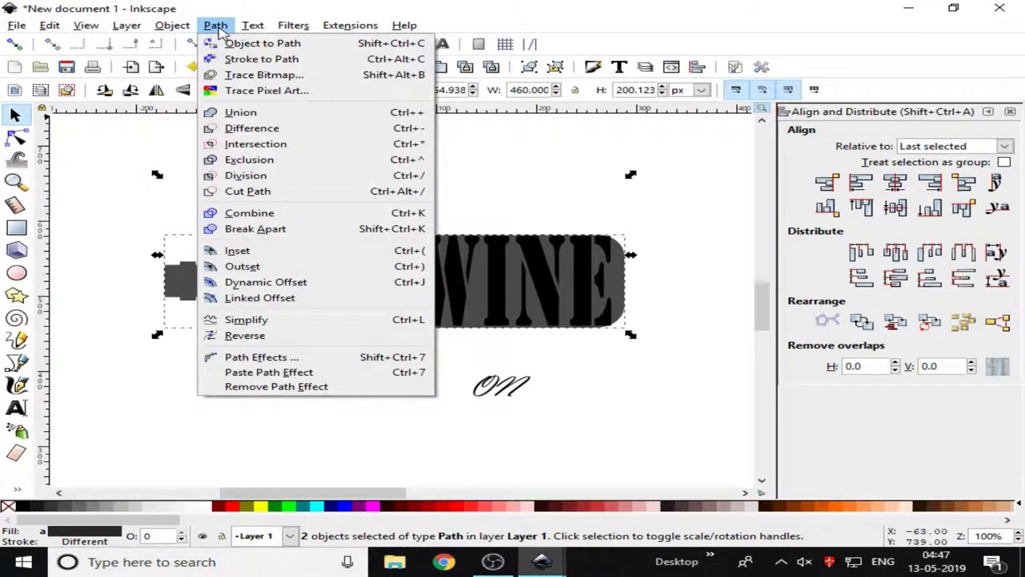
# Step: Break the bottle apart at the slanted cut and delete the piece behind WINE
pyautogui.click(231, 128)
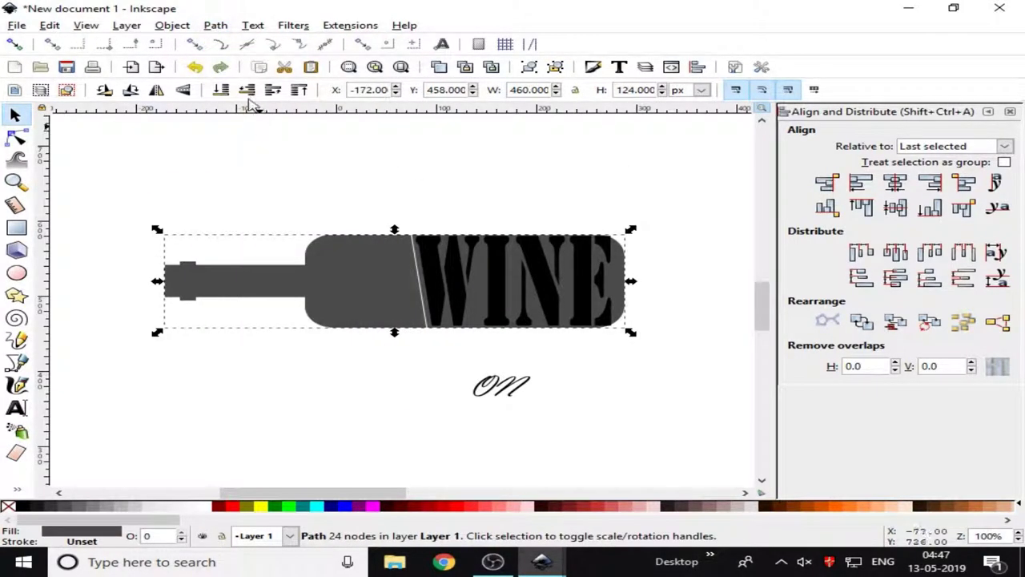
pyautogui.click(215, 26)
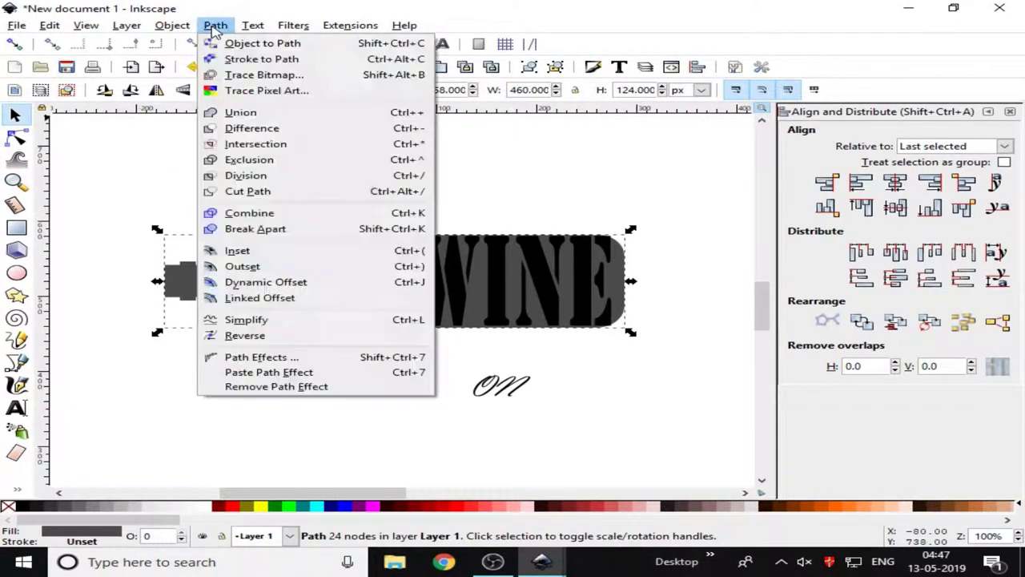
pyautogui.click(266, 237)
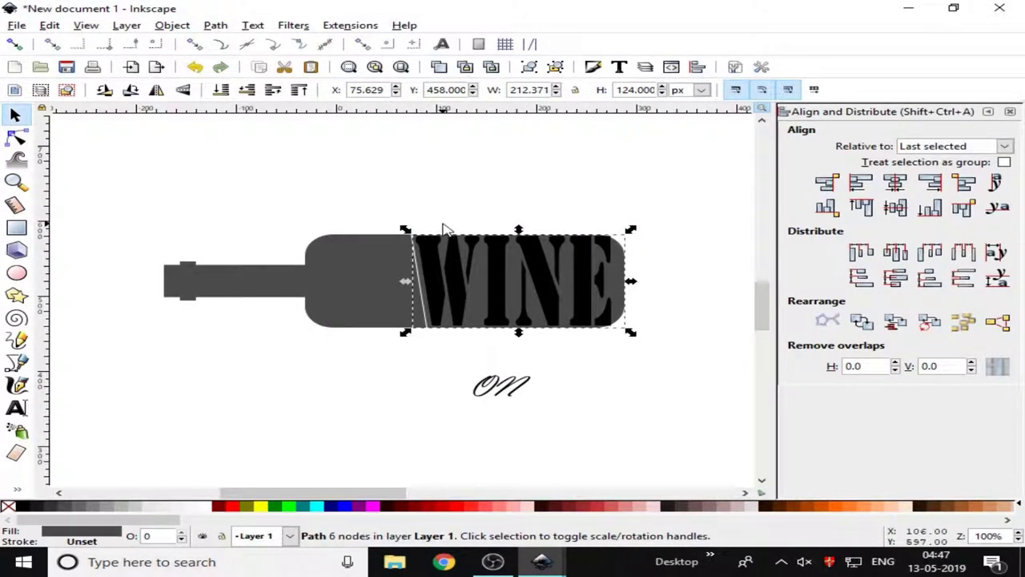
pyautogui.press('Delete')
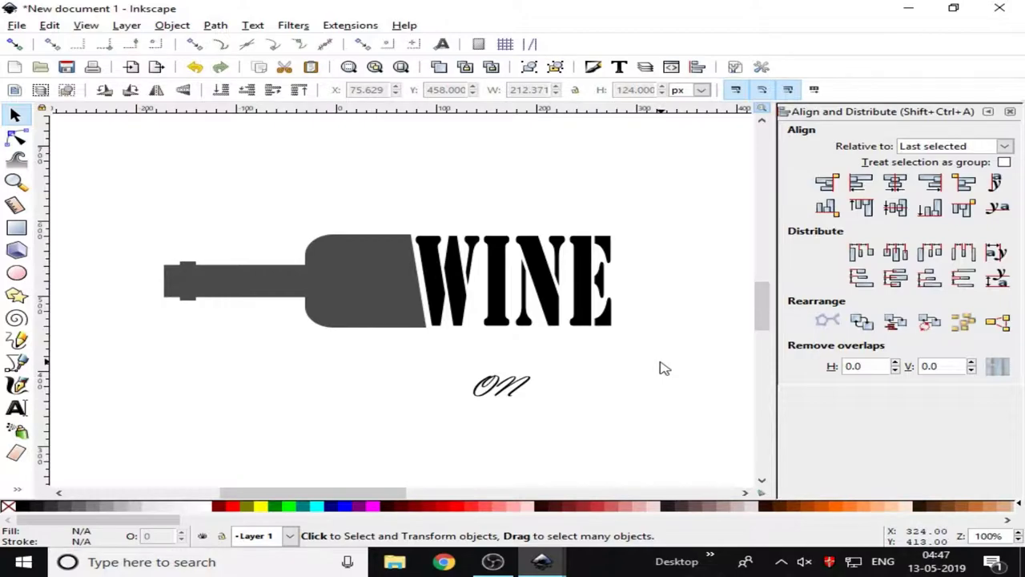
# Step: Place the ON script on the bottle body, enlarge it to about 70.5 pt, stretch it taller, and fill it white
pyautogui.click(516, 394)
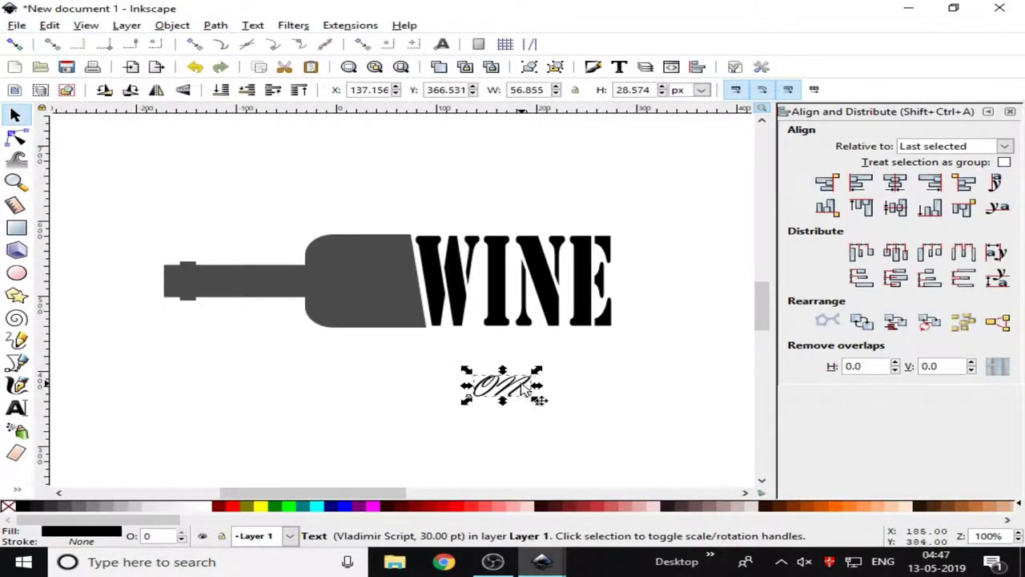
pyautogui.moveTo(507, 390); pyautogui.dragTo(376, 286)
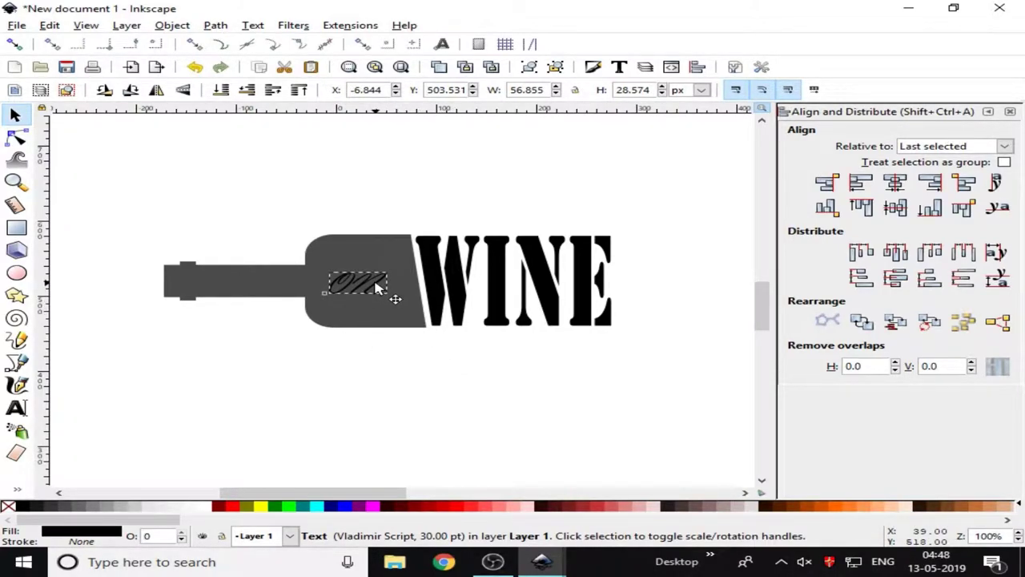
pyautogui.moveTo(376, 286); pyautogui.dragTo(378, 287)
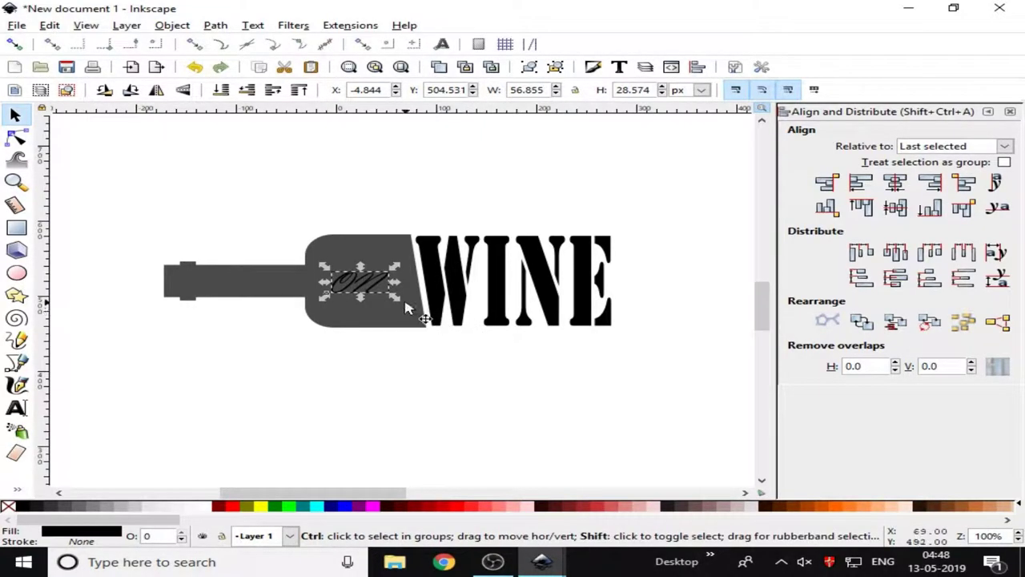
pyautogui.moveTo(400, 301); pyautogui.dragTo(412, 306)
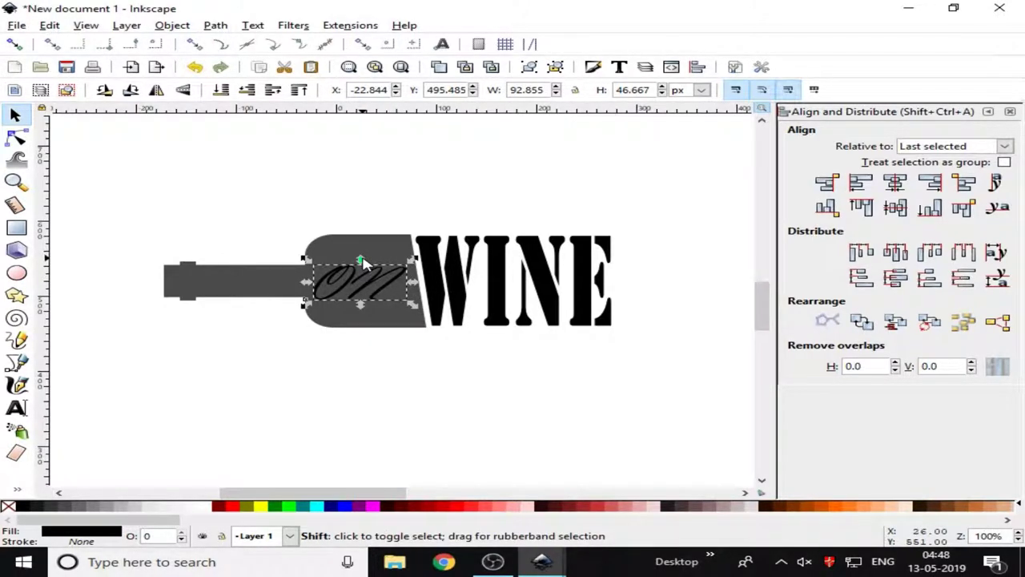
pyautogui.moveTo(361, 260); pyautogui.dragTo(360, 245)
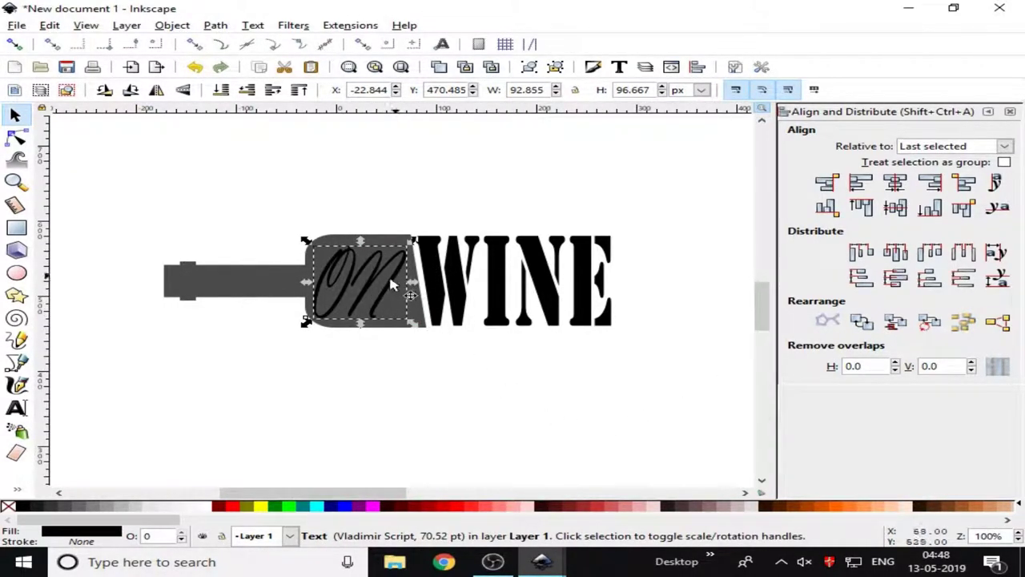
pyautogui.click(206, 508)
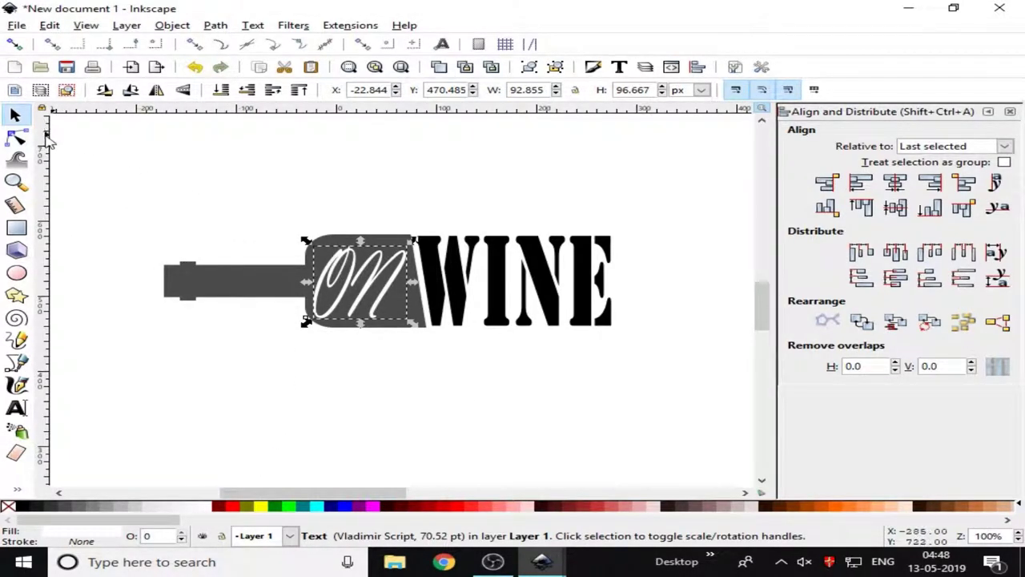
# Step: Fill the bottle shape solid black
pyautogui.click(196, 284)
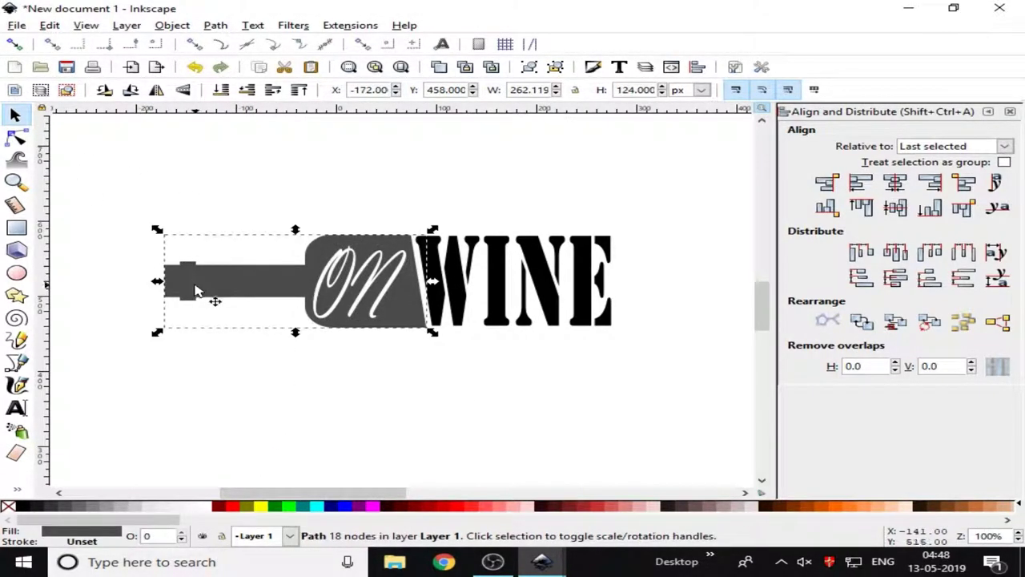
pyautogui.click(28, 507)
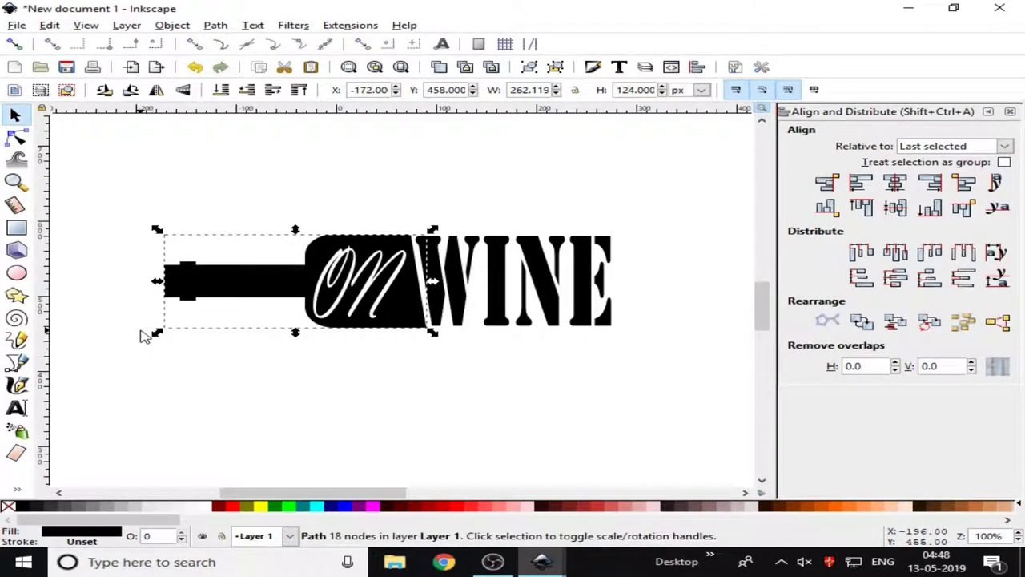
pyautogui.click(367, 183)
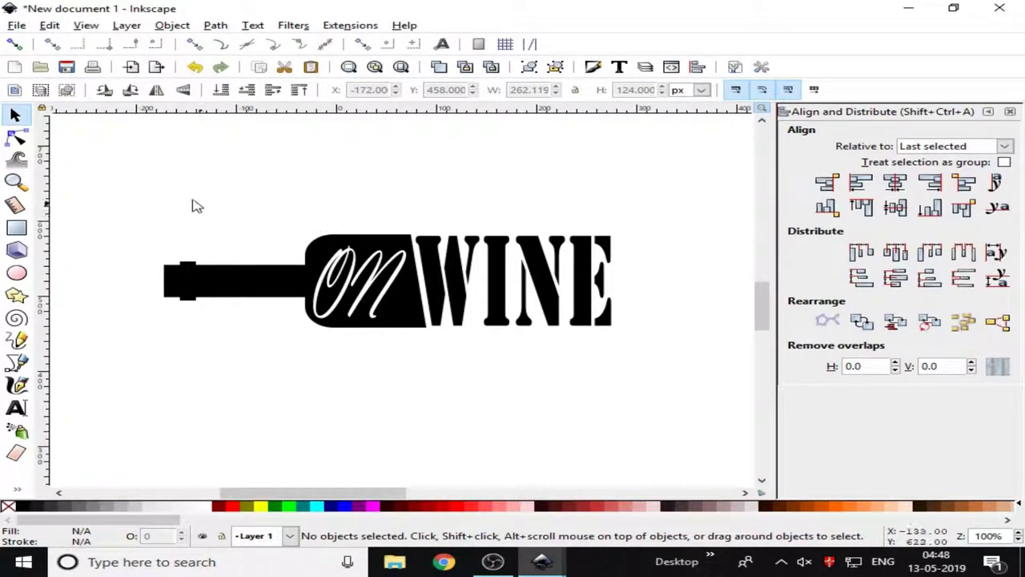
# Step: Shift the bottle, ON and WINE together slightly right and down
pyautogui.moveTo(109, 155)
pyautogui.mouseDown()
pyautogui.moveTo(138, 187)
pyautogui.moveTo(673, 367)
pyautogui.mouseUp()
pyautogui.moveTo(491, 286); pyautogui.dragTo(521, 298)
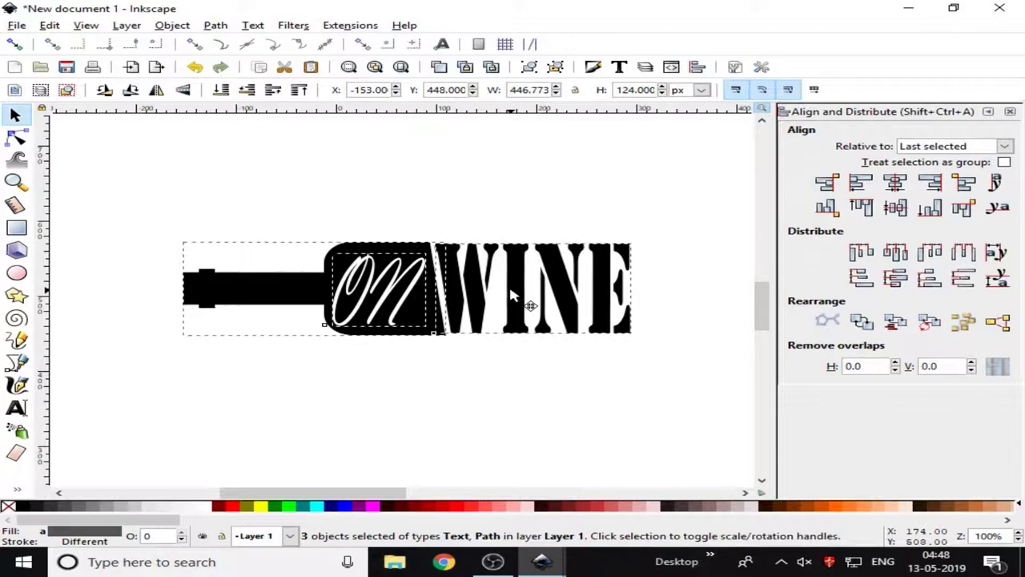
pyautogui.click(561, 397)
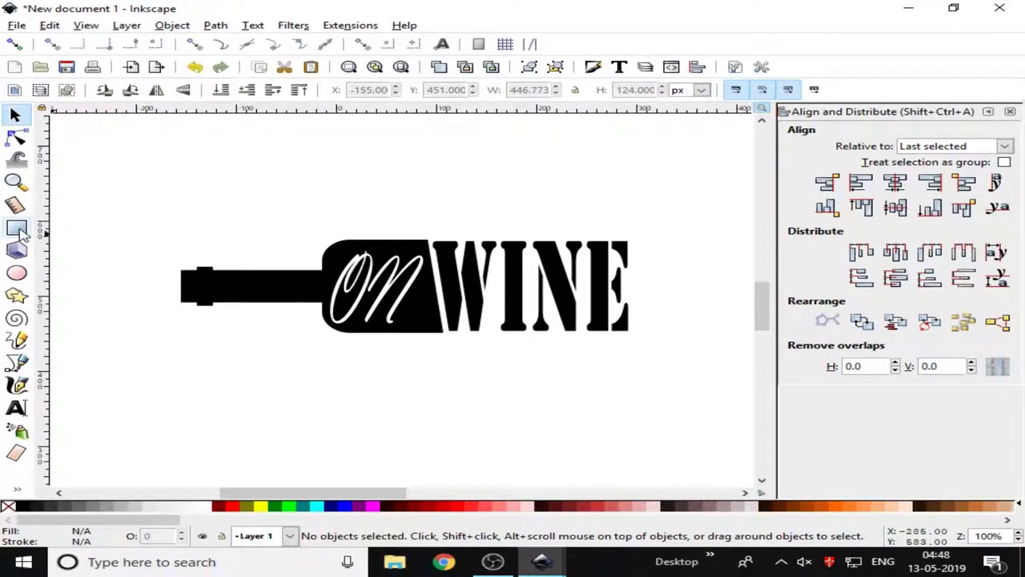
# Step: Draw a 287 × 126 px blue rectangle over the bottle body with 26 px rounded corners
pyautogui.click(21, 232)
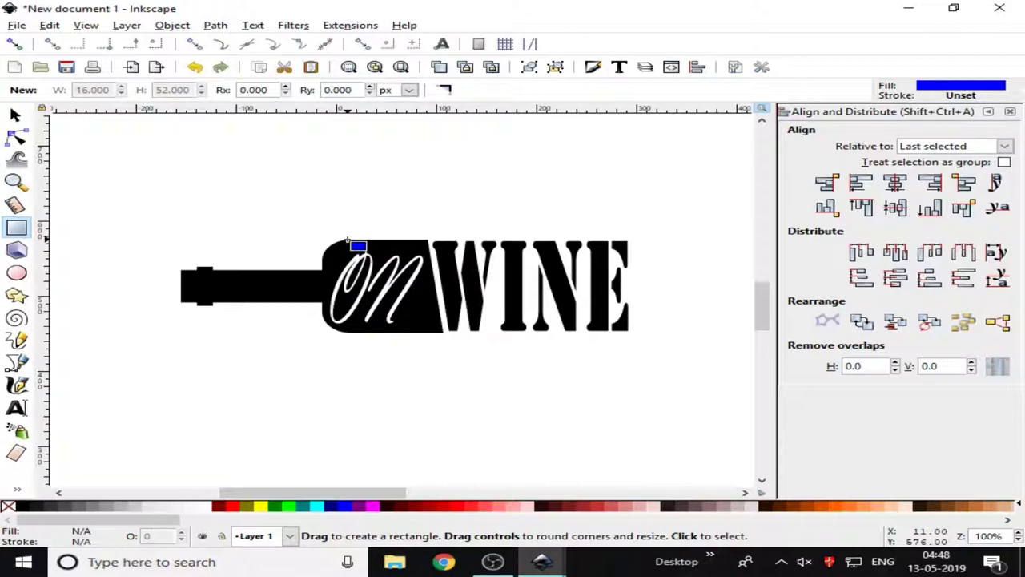
pyautogui.moveTo(348, 238); pyautogui.dragTo(630, 335)
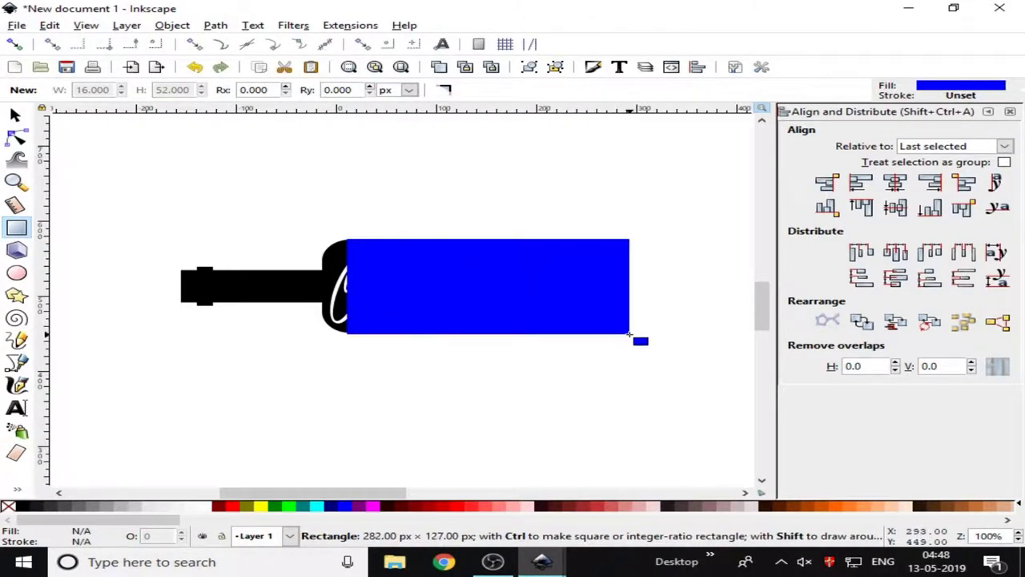
pyautogui.moveTo(630, 335); pyautogui.dragTo(634, 334)
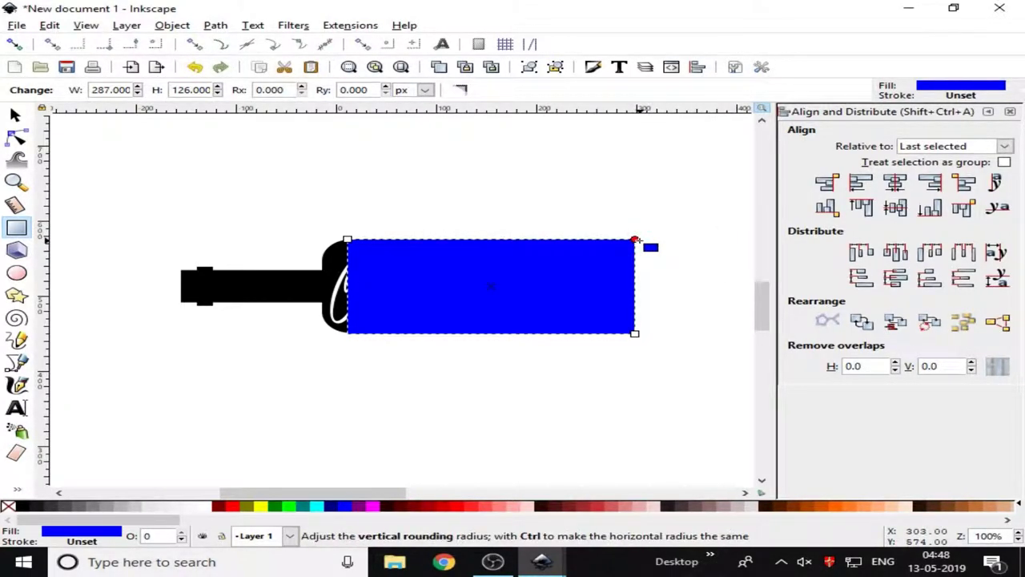
pyautogui.moveTo(636, 240); pyautogui.dragTo(637, 259)
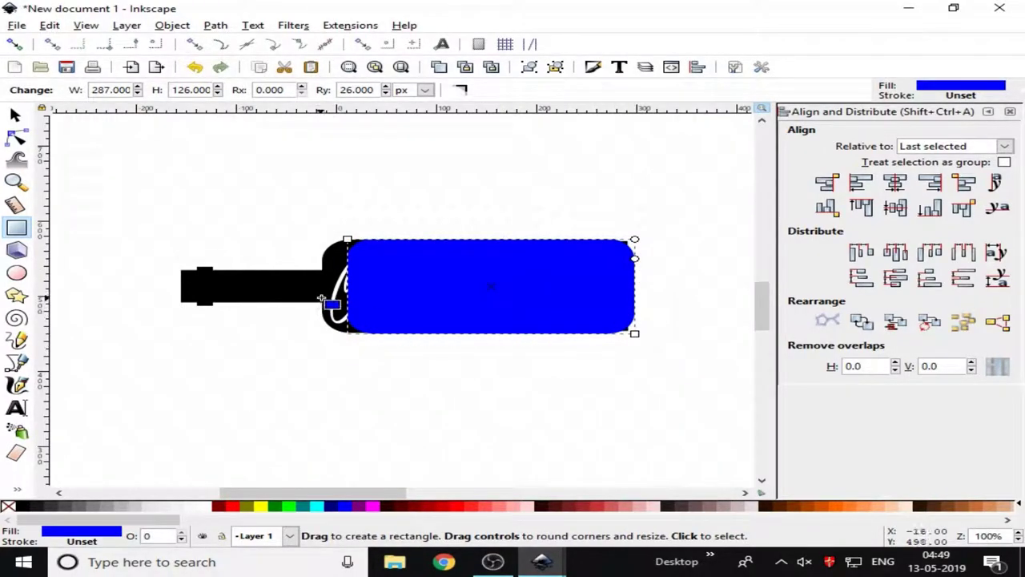
# Step: Move the rounded blue rectangle below the bottle
pyautogui.click(27, 117)
pyautogui.moveTo(513, 291); pyautogui.dragTo(504, 403)
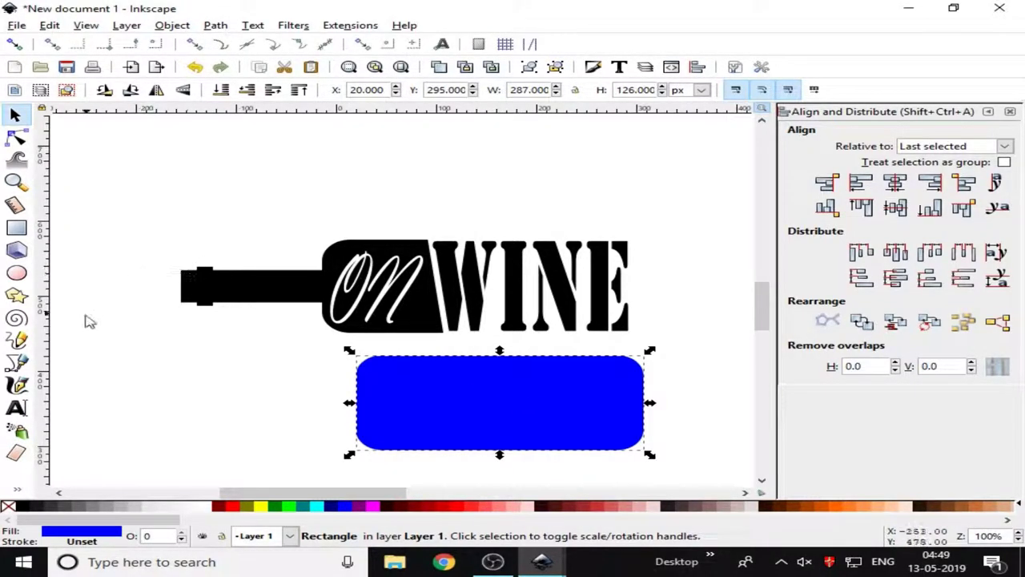
pyautogui.click(18, 362)
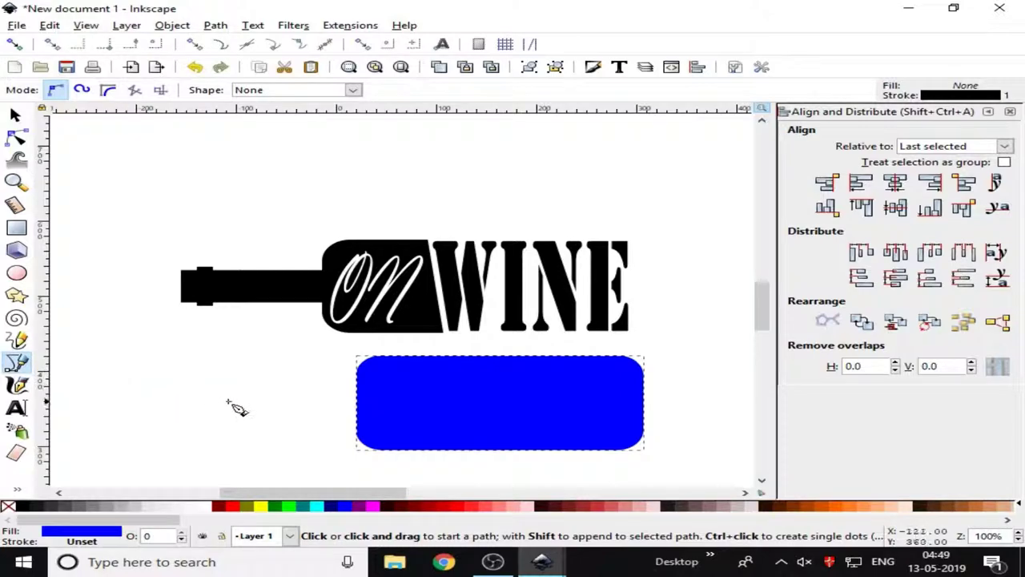
# Step: Draw a horizontal line near the blue rectangle's top, extending past its right side
pyautogui.click(341, 373)
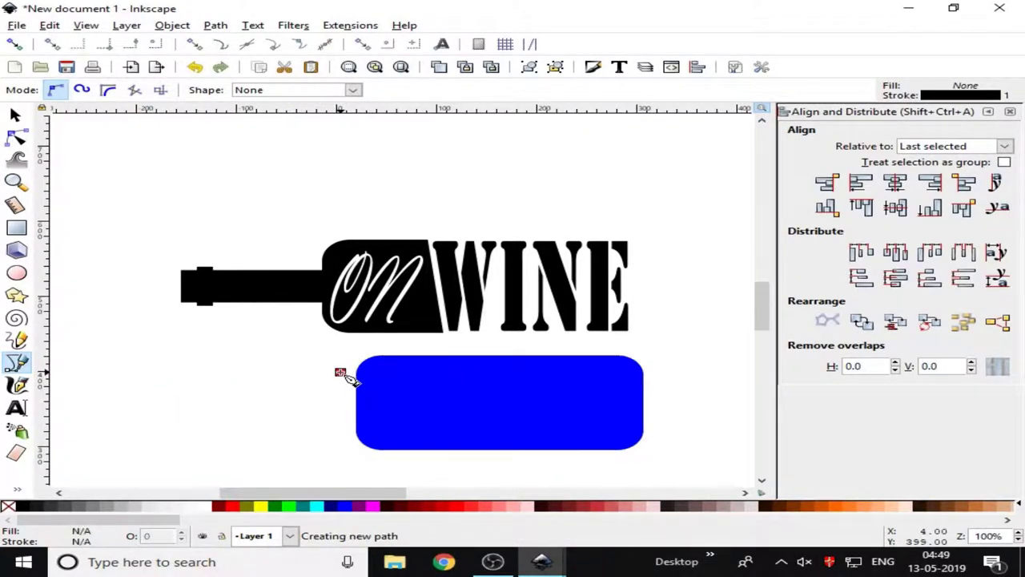
pyautogui.press('Escape')
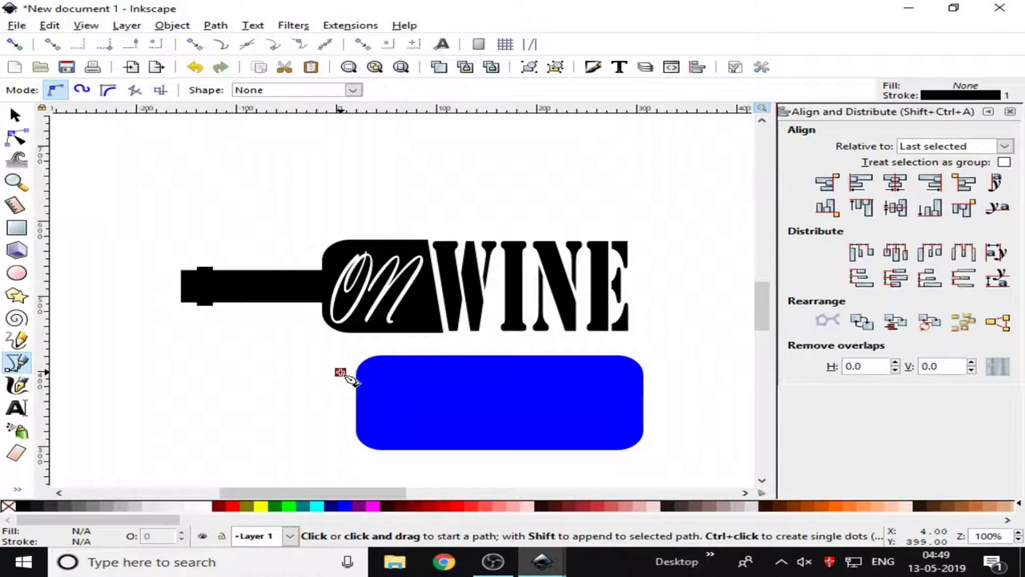
pyautogui.click(340, 371)
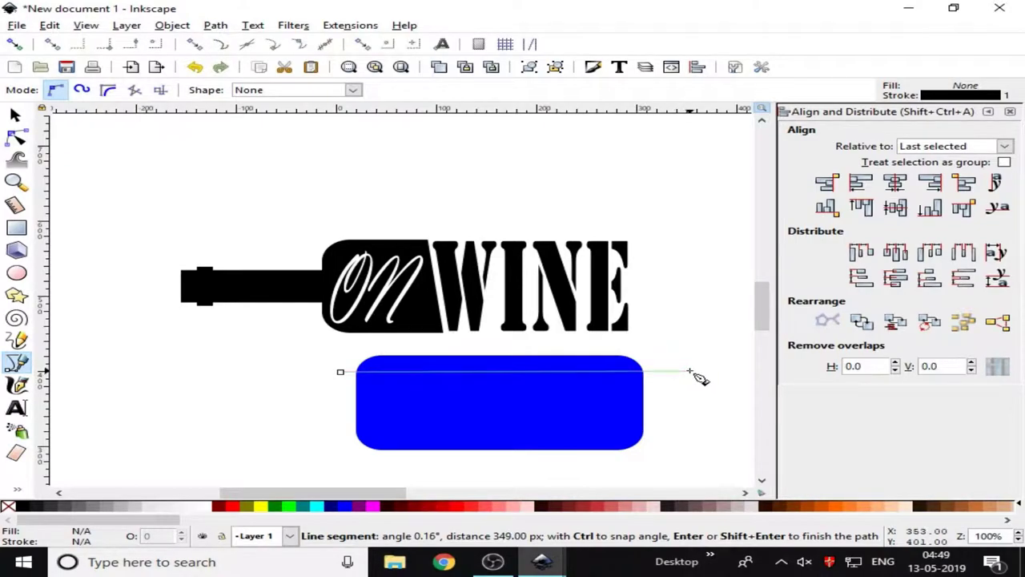
pyautogui.doubleClick(690, 372)
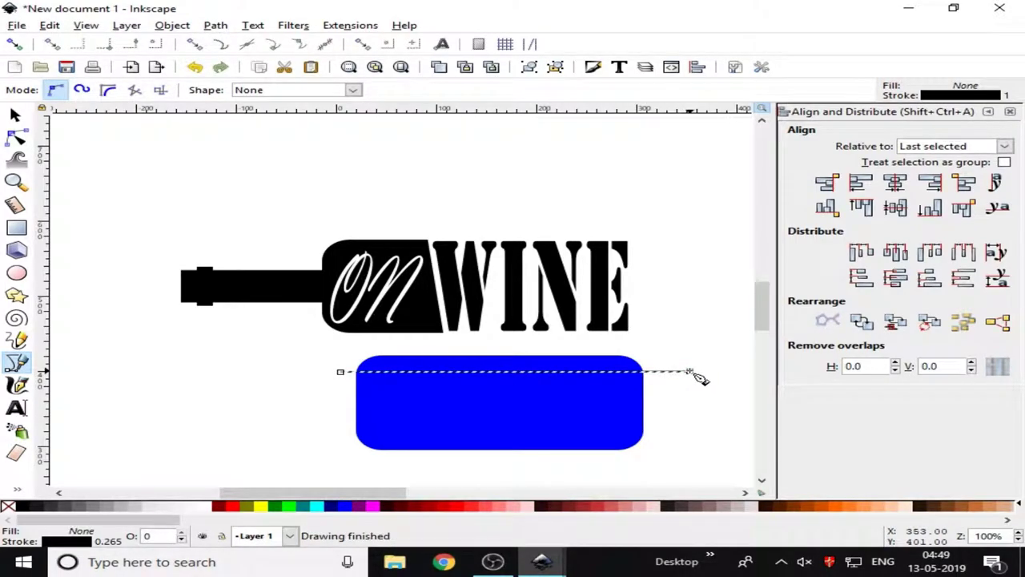
# Step: Convert the line's stroke to a path and subtract it from the blue rectangle
pyautogui.click(14, 117)
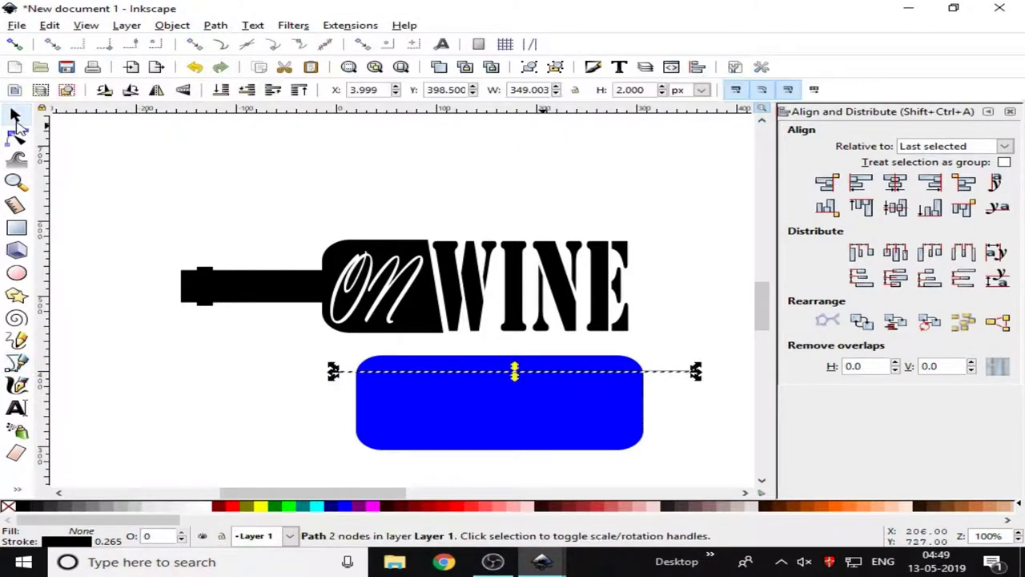
pyautogui.click(215, 25)
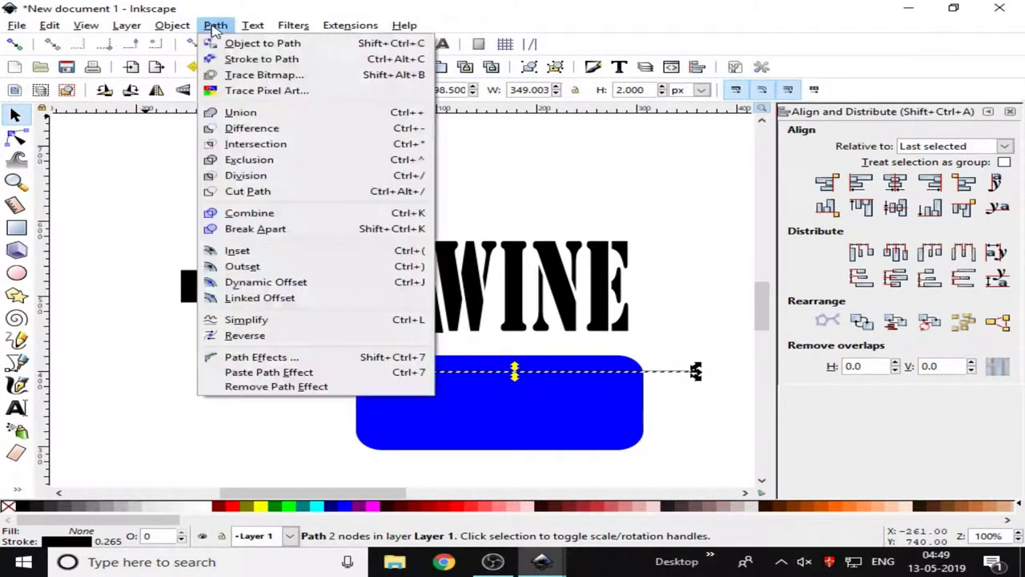
pyautogui.click(233, 59)
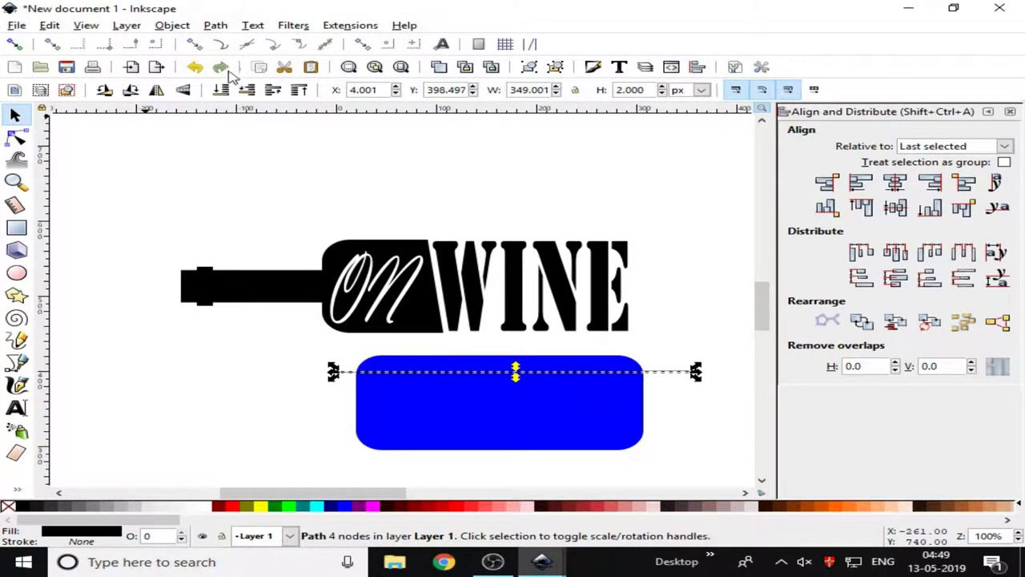
pyautogui.keyDown('shift'); pyautogui.click(563, 441); pyautogui.keyUp('shift')
pyautogui.click(213, 25)
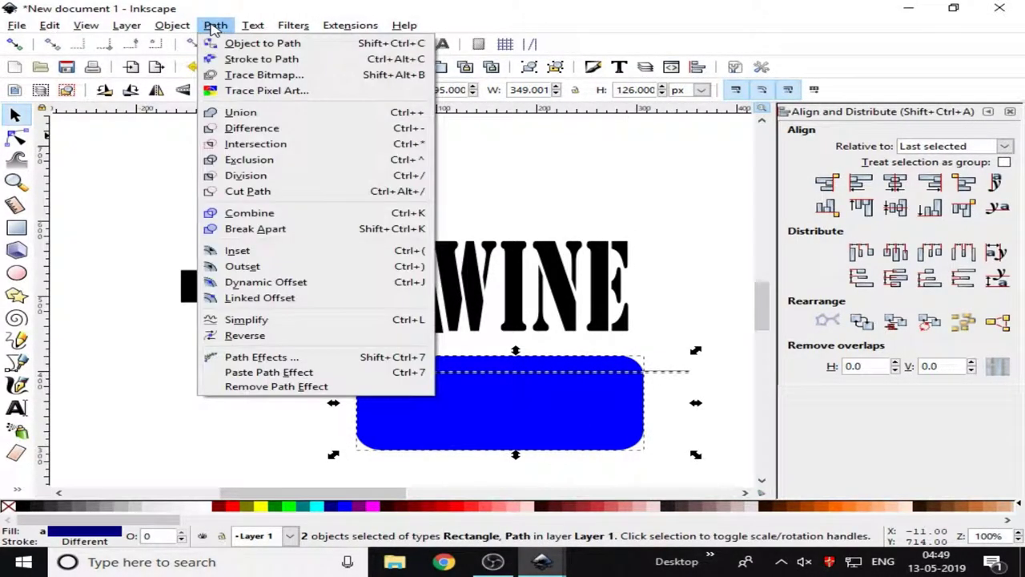
pyautogui.click(247, 128)
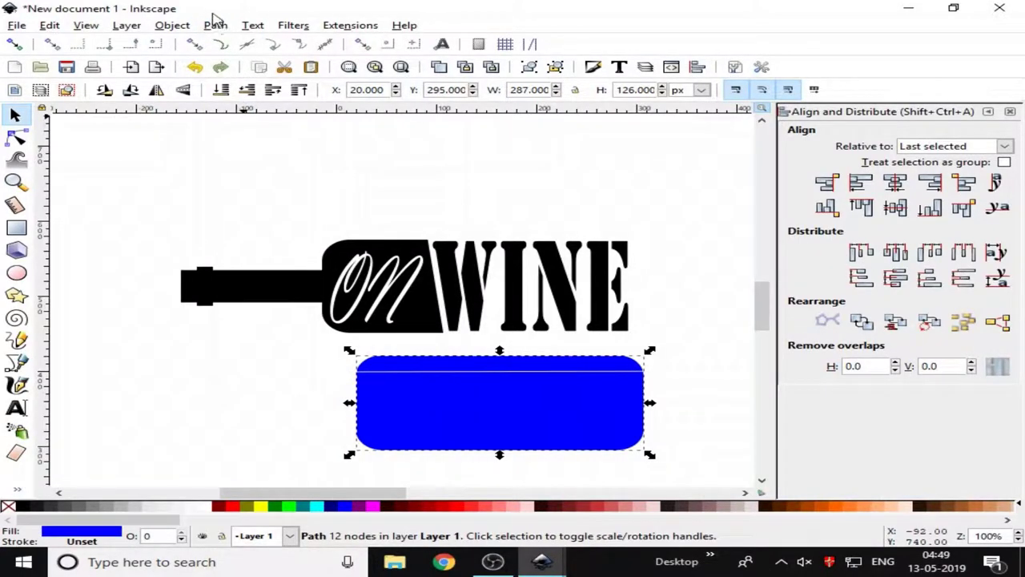
pyautogui.click(215, 25)
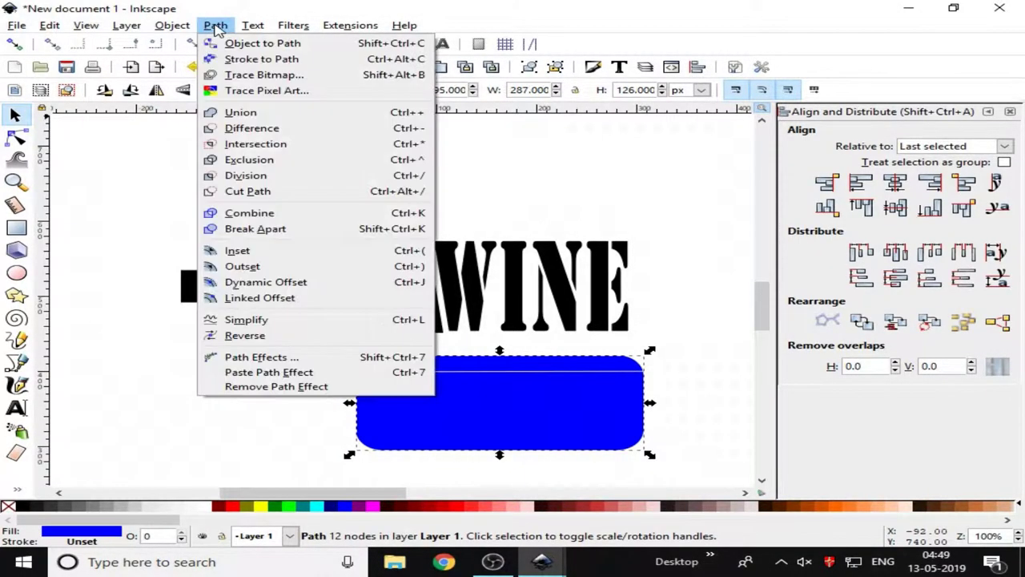
# Step: Break apart the cut shape, delete its large lower piece, and move the thin strip onto the bottle body
pyautogui.click(256, 229)
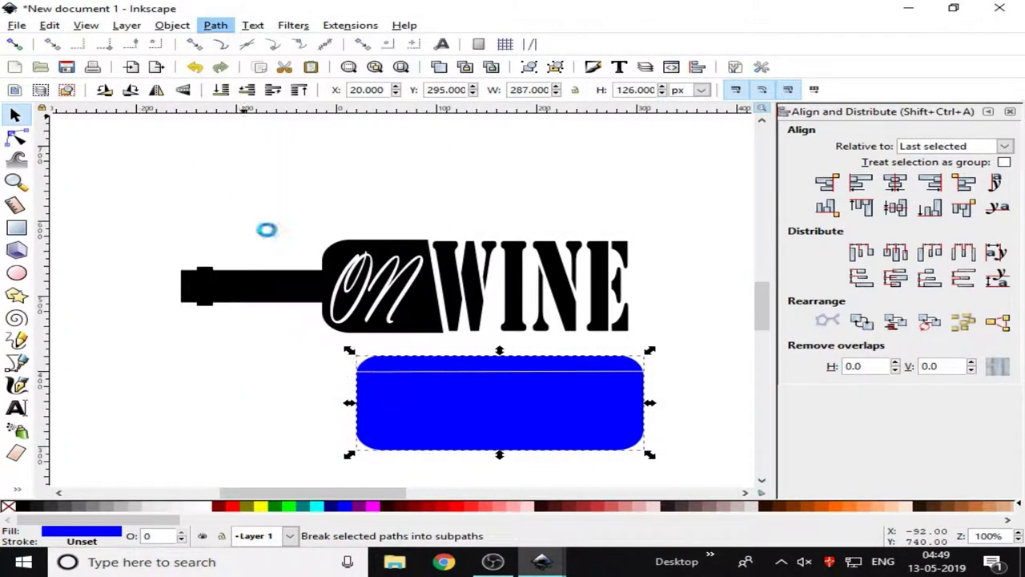
pyautogui.click(203, 379)
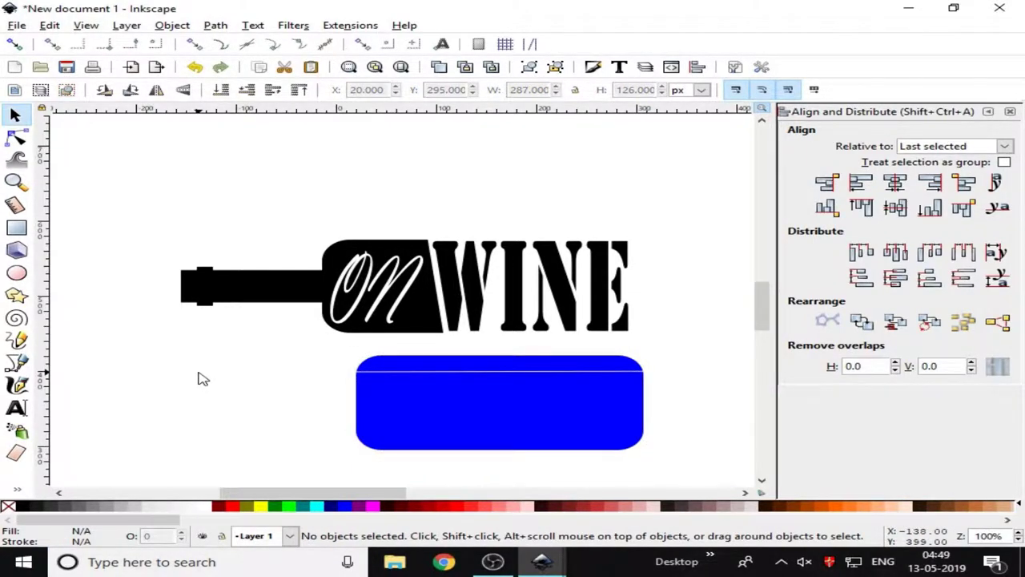
pyautogui.click(462, 409)
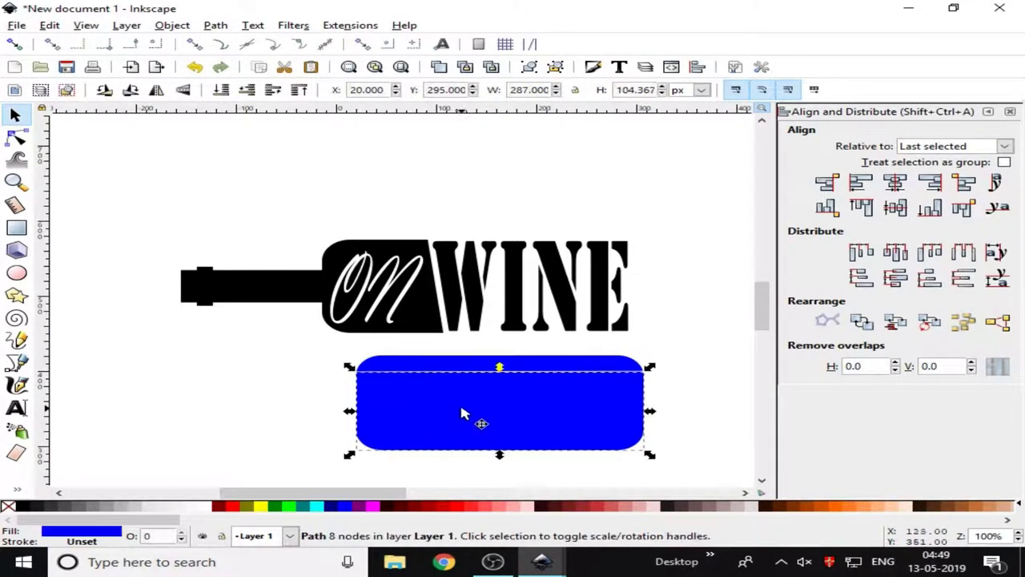
pyautogui.moveTo(516, 398); pyautogui.dragTo(513, 429)
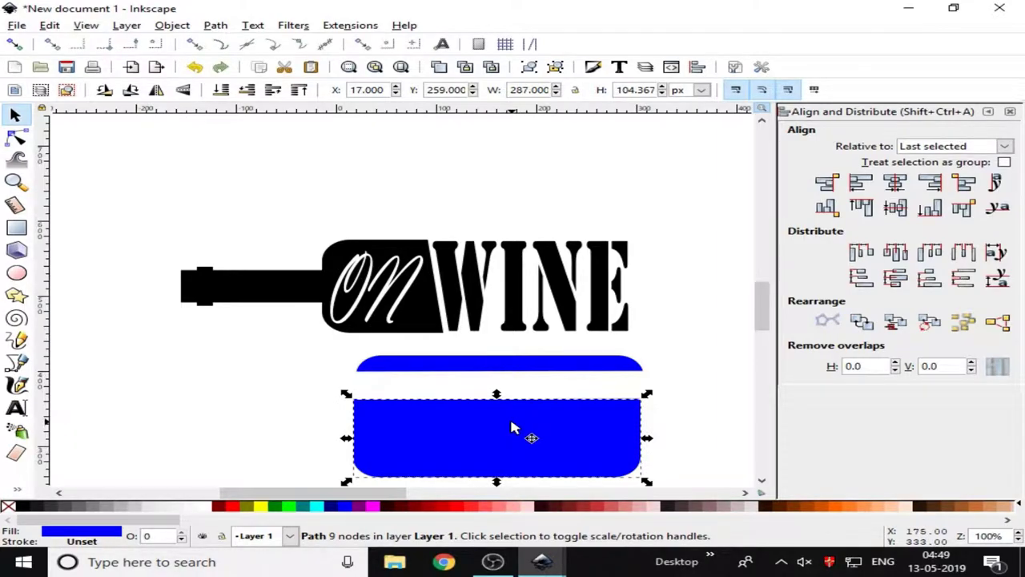
pyautogui.press('Delete')
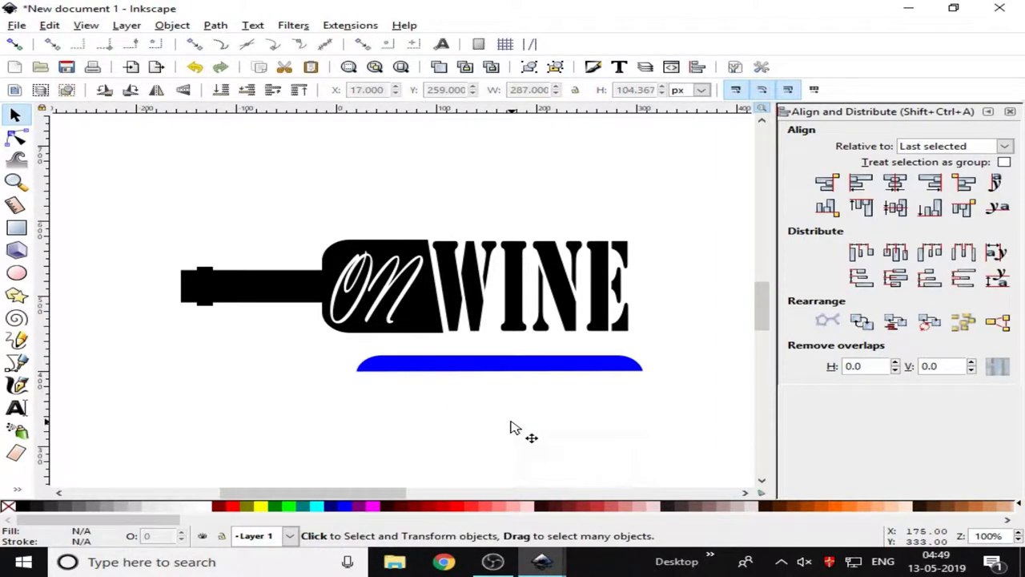
pyautogui.click(589, 370)
pyautogui.moveTo(597, 375)
pyautogui.mouseDown()
pyautogui.moveTo(600, 321)
pyautogui.moveTo(573, 266)
pyautogui.mouseUp()
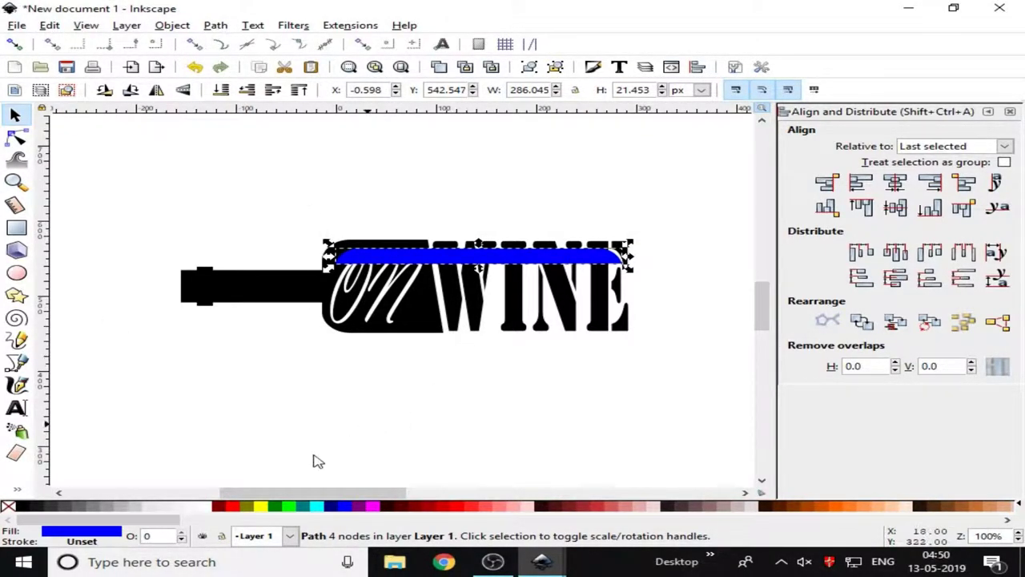
# Step: Fill the strip white and place a vertically flipped duplicate along the body's bottom edge
pyautogui.click(210, 511)
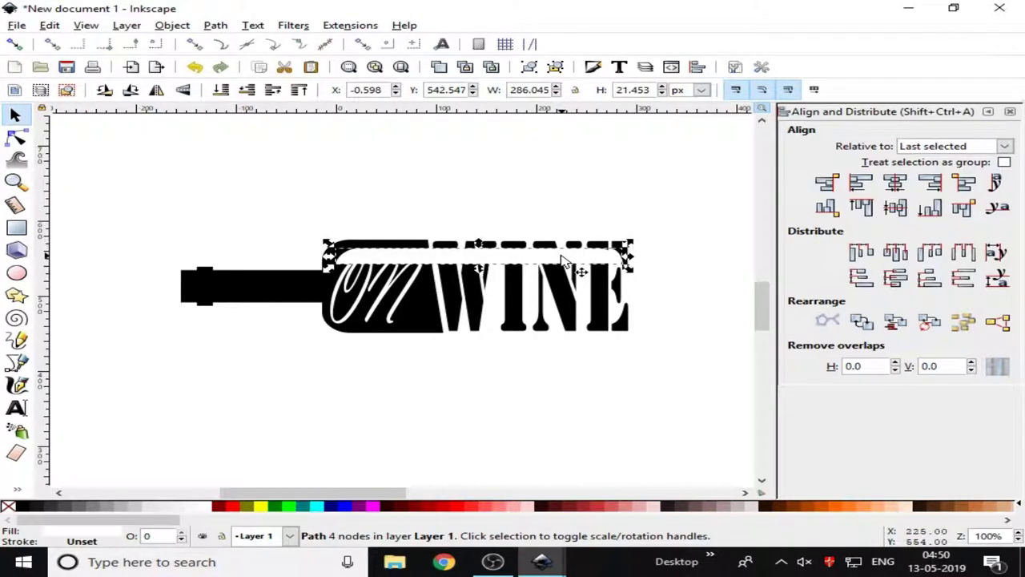
pyautogui.rightClick(563, 259)
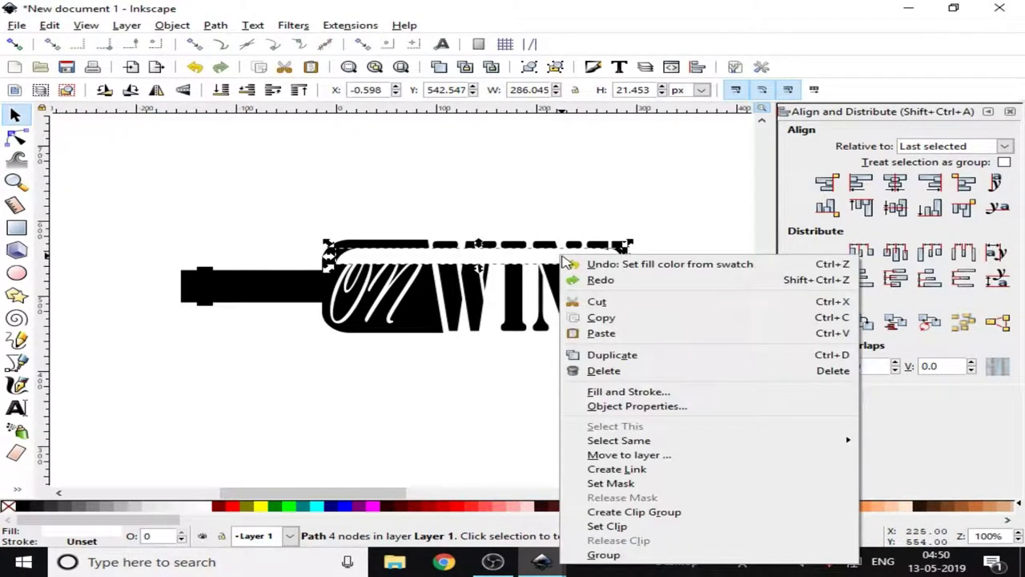
pyautogui.click(622, 361)
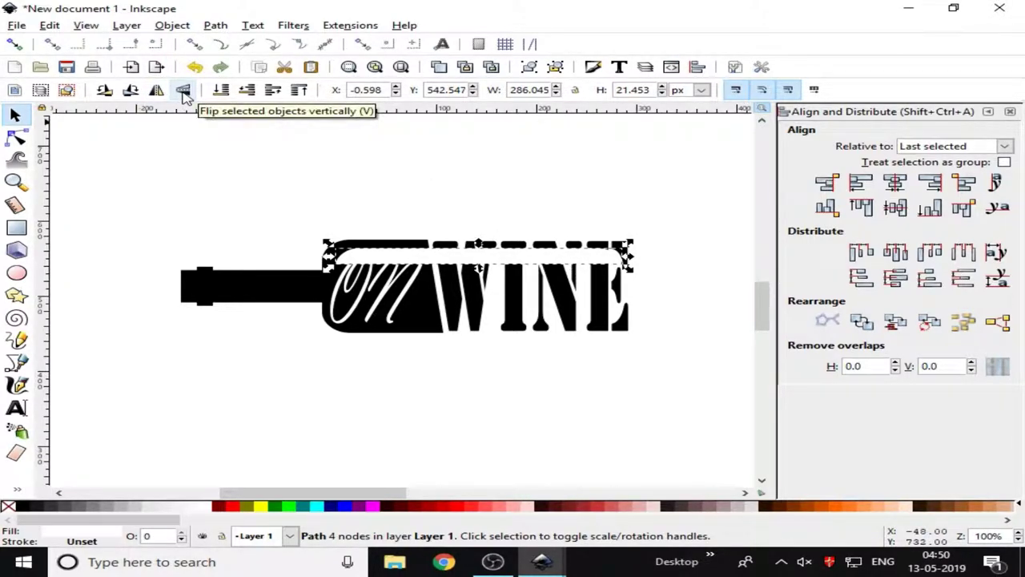
pyautogui.click(183, 93)
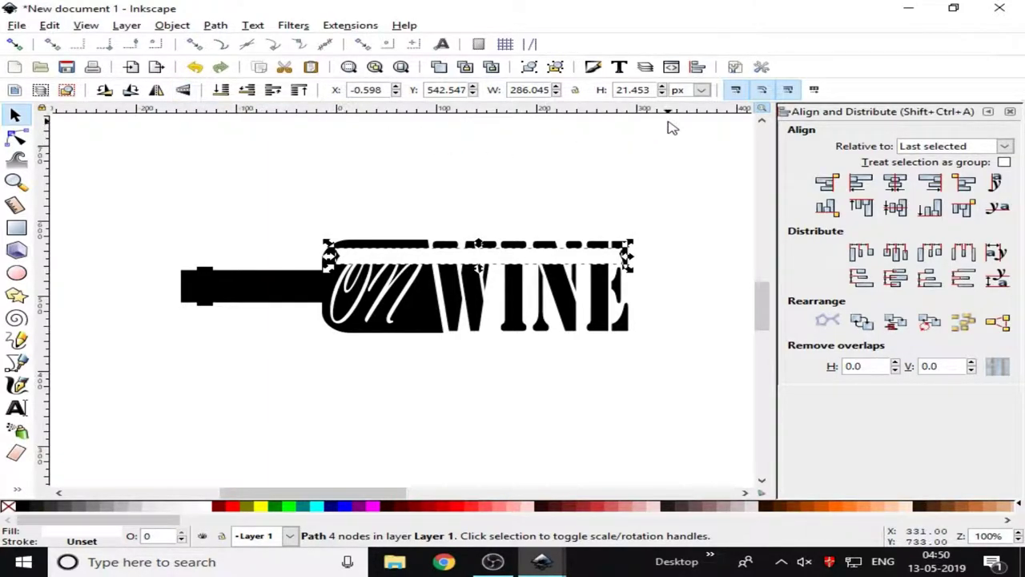
pyautogui.moveTo(606, 280); pyautogui.dragTo(587, 330)
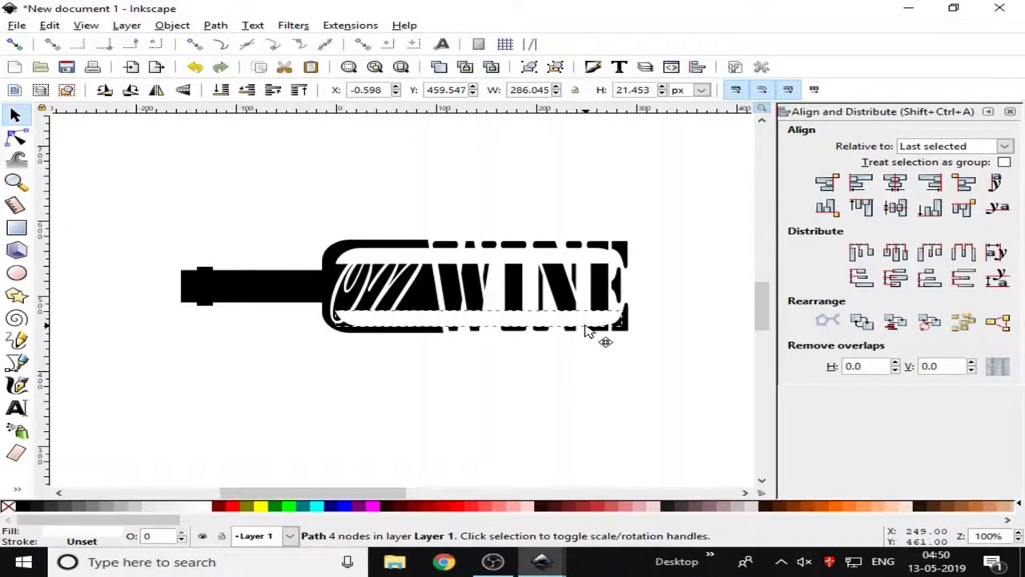
pyautogui.click(641, 379)
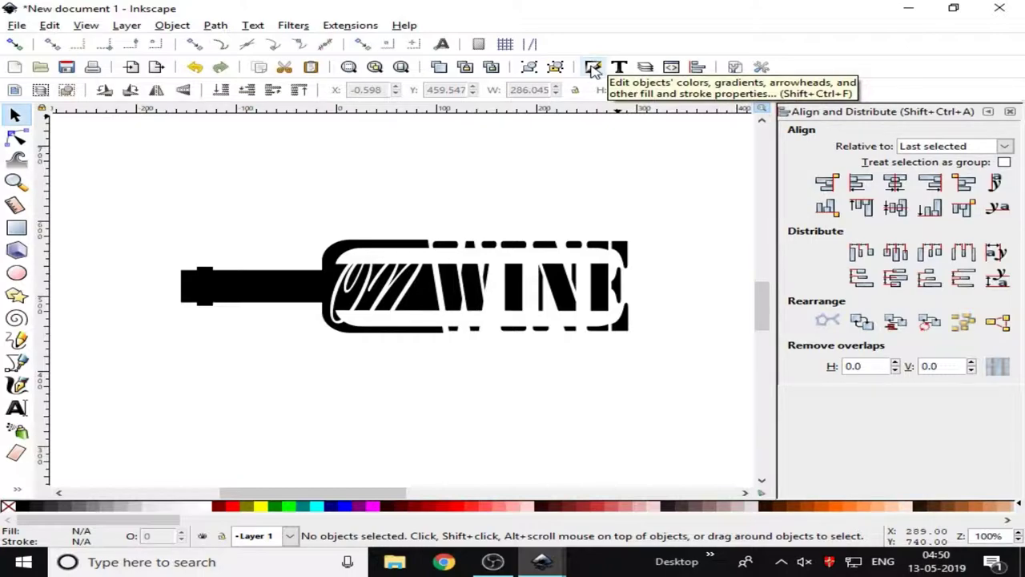
# Step: Set both body highlight strips to alpha 15 (RGBA ffffff26) in Fill and Stroke
pyautogui.click(593, 69)
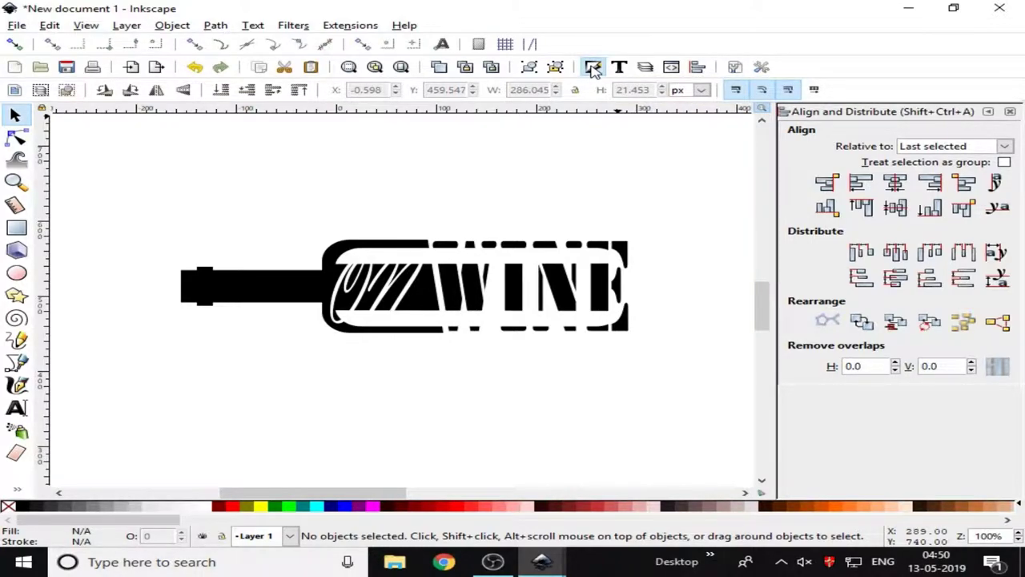
pyautogui.click(564, 260)
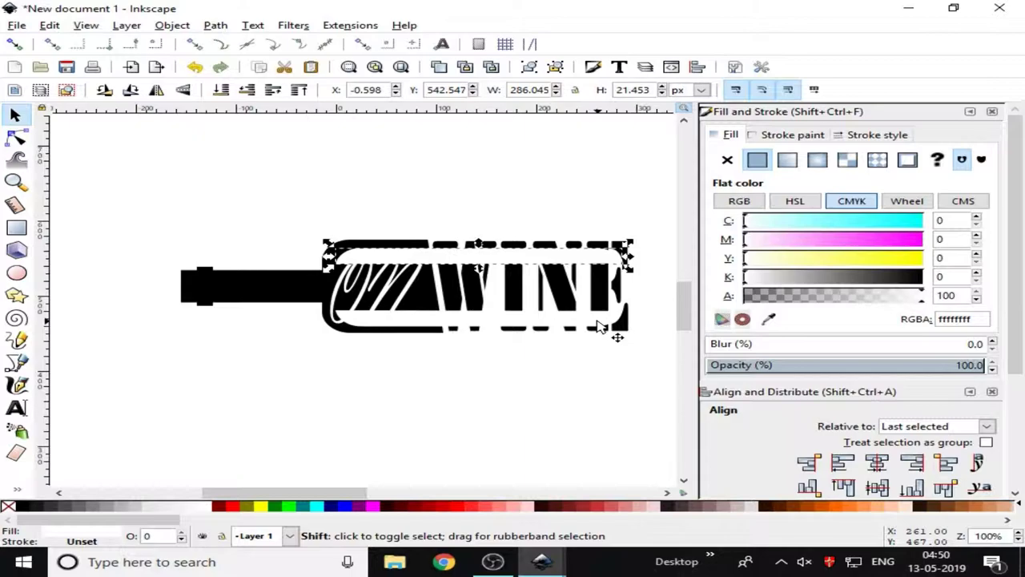
pyautogui.keyDown('shift'); pyautogui.click(599, 326); pyautogui.keyUp('shift')
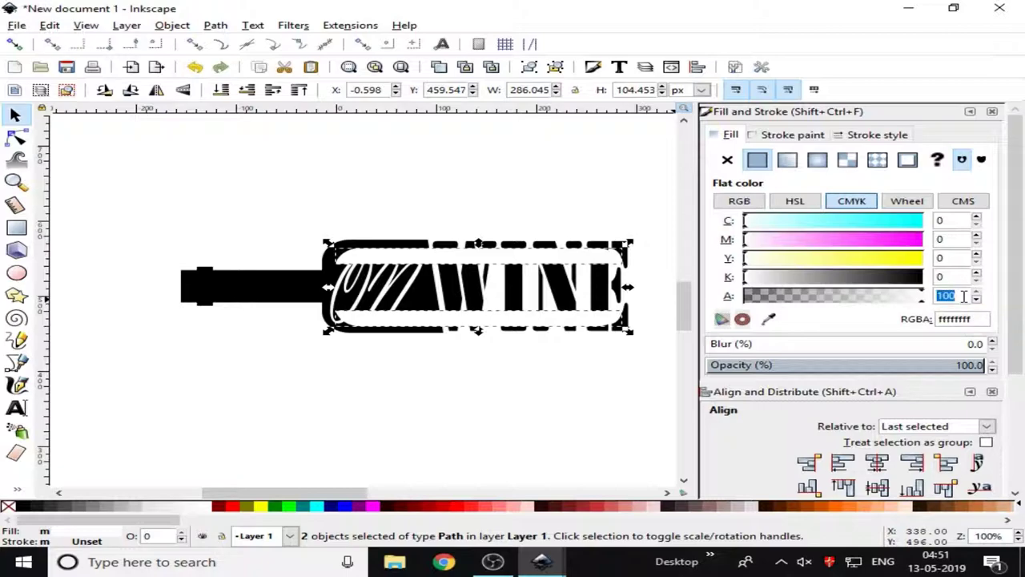
pyautogui.write('15')
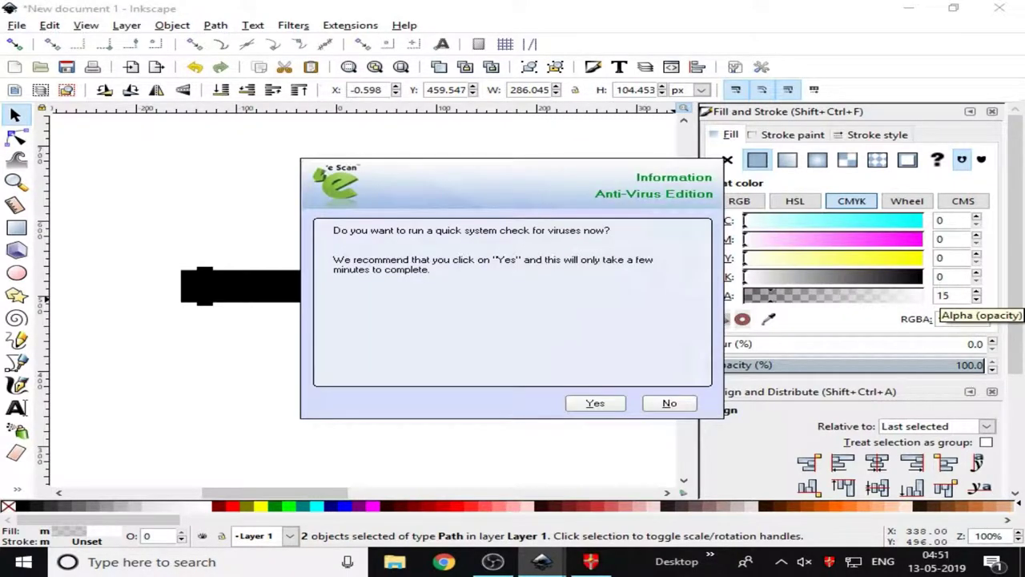
pyautogui.click(669, 404)
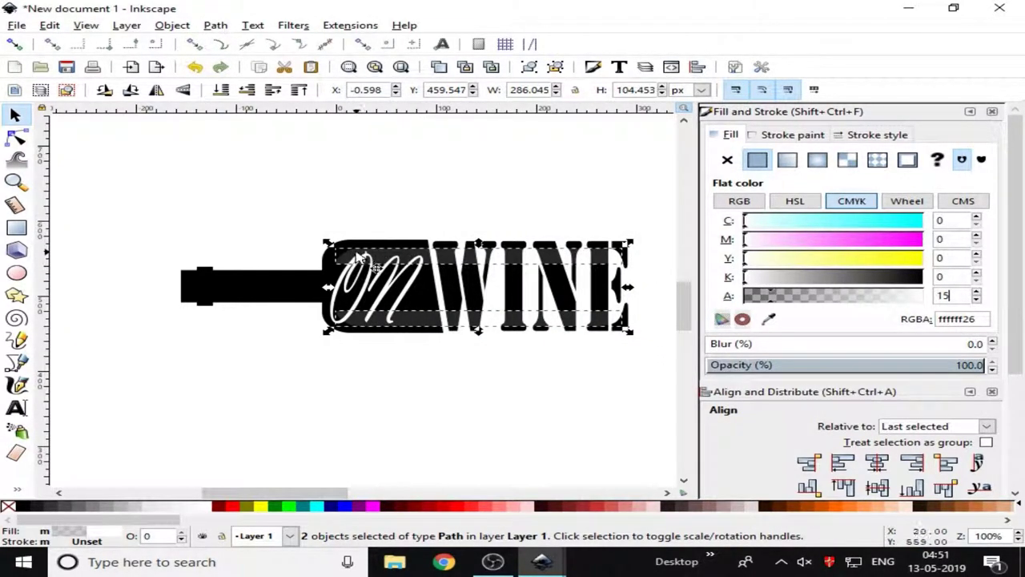
pyautogui.click(564, 406)
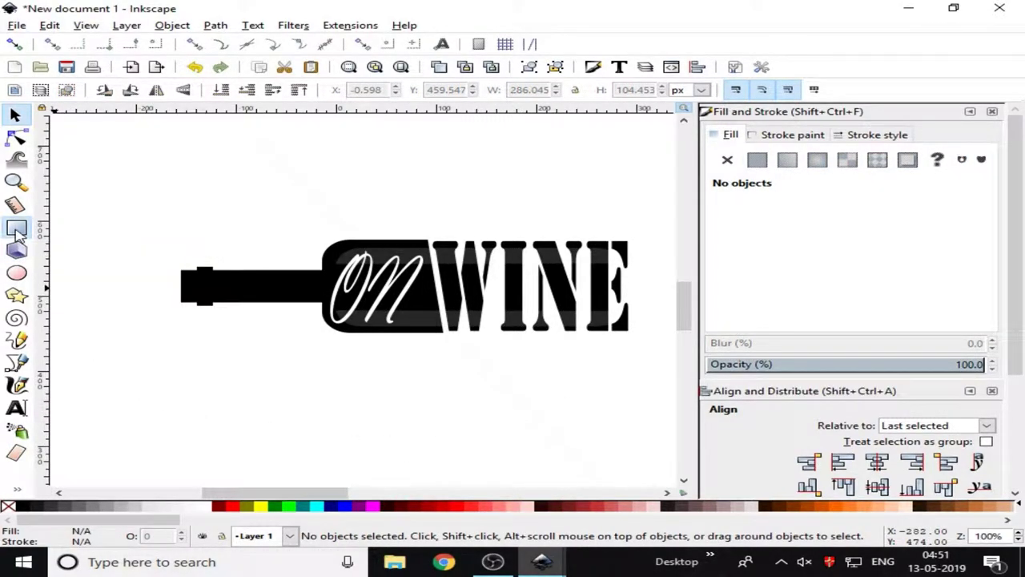
# Step: Draw a square-cornered 108 × 41 px rectangle over the bottle neck and move it below the bottle
pyautogui.click(17, 229)
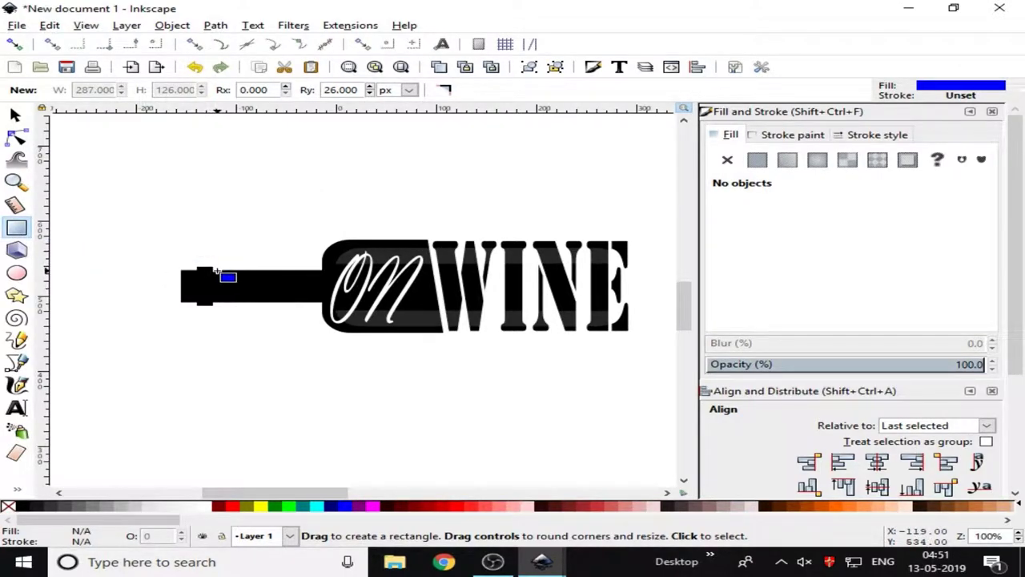
pyautogui.moveTo(218, 272); pyautogui.dragTo(327, 302)
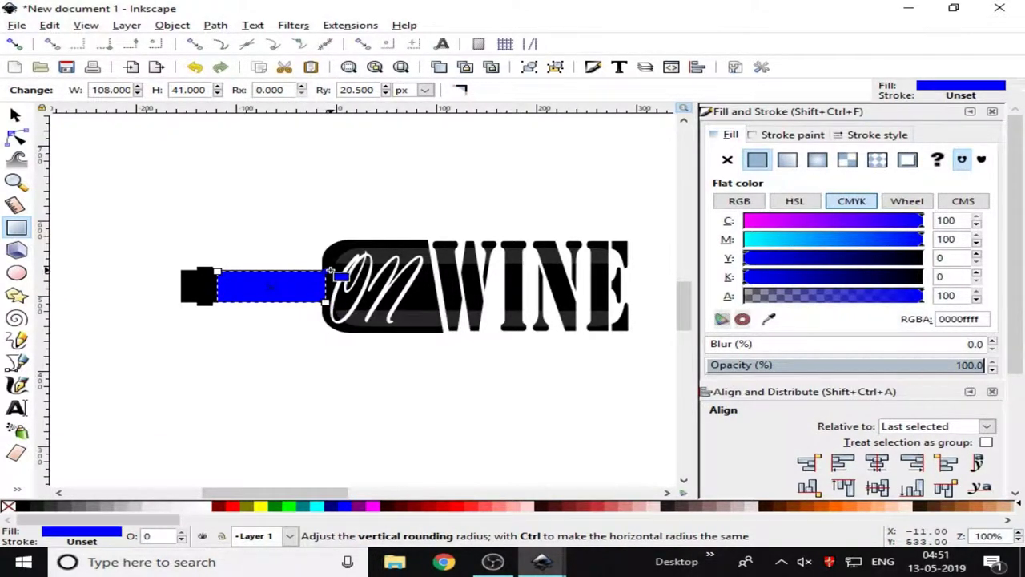
pyautogui.moveTo(326, 286); pyautogui.dragTo(326, 271)
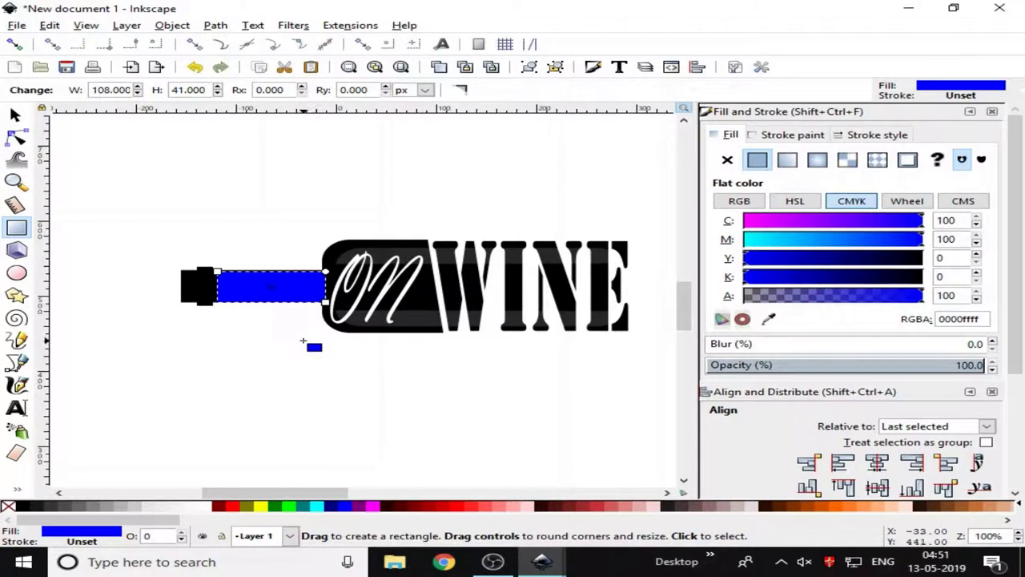
pyautogui.click(15, 116)
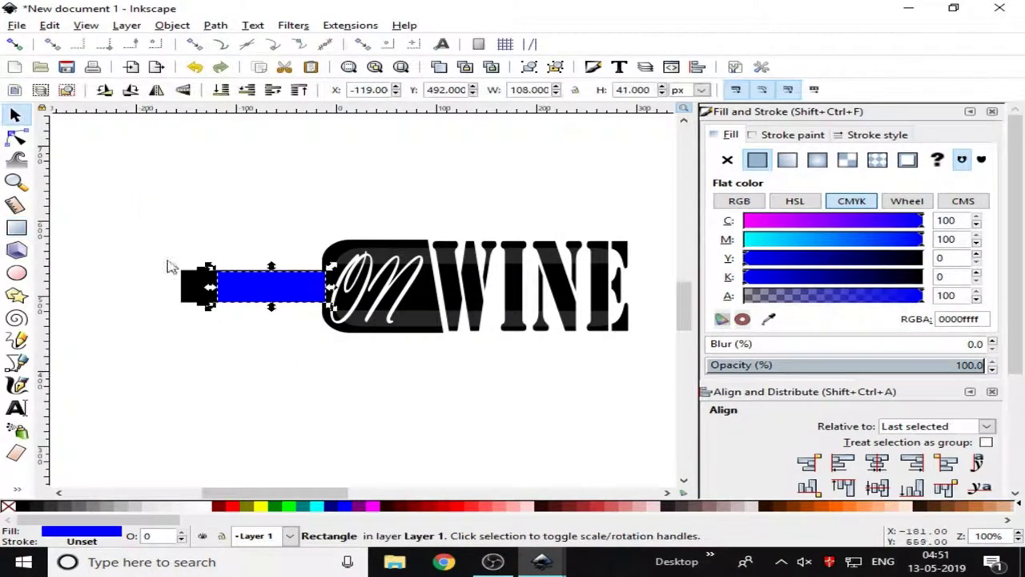
pyautogui.moveTo(297, 300); pyautogui.dragTo(310, 407)
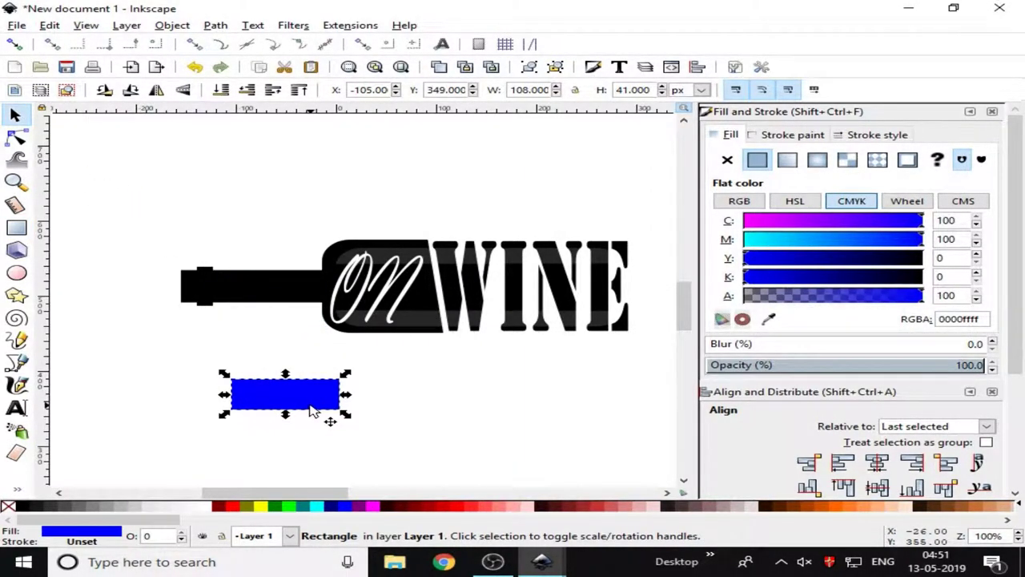
# Step: Draw a horizontal line across the blue neck rectangle
pyautogui.click(20, 365)
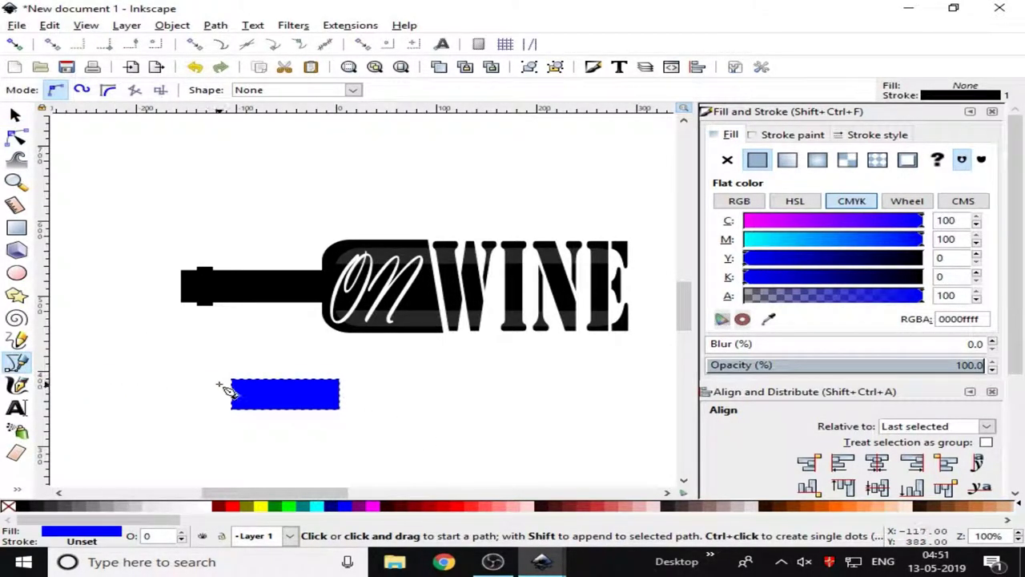
pyautogui.click(220, 390)
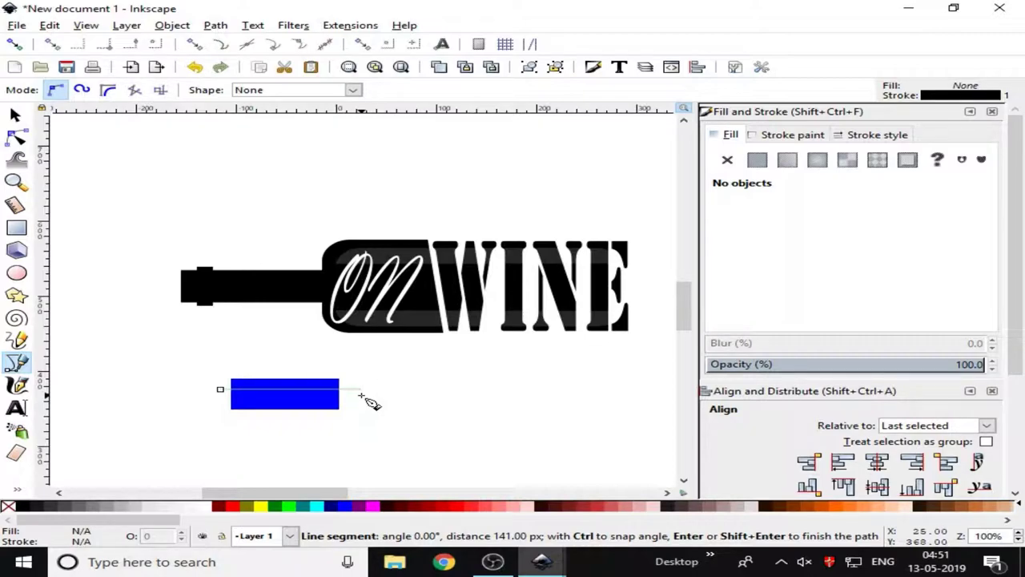
pyautogui.doubleClick(360, 394)
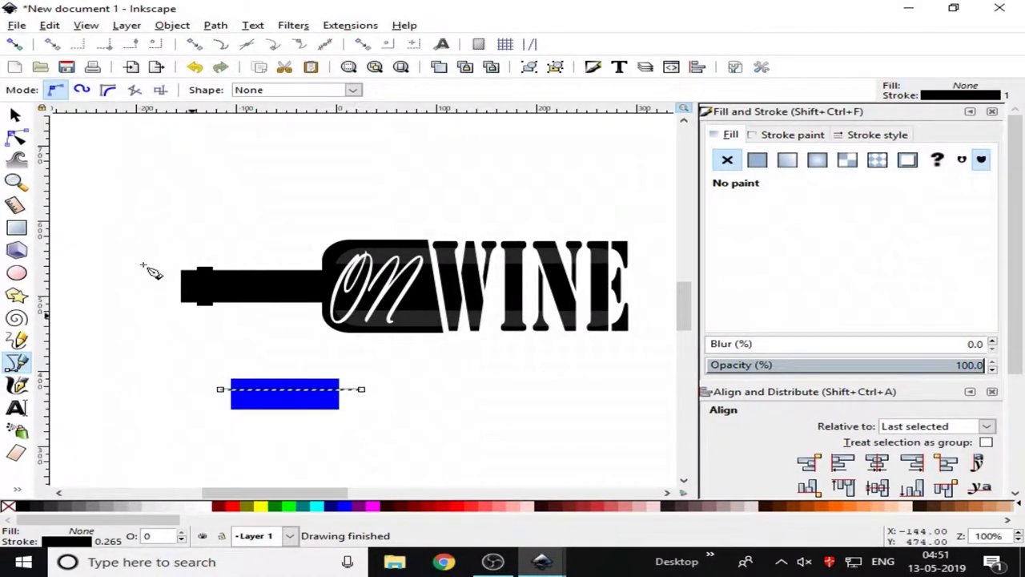
# Step: Convert the line's stroke to a path and subtract it from the rectangle
pyautogui.click(19, 117)
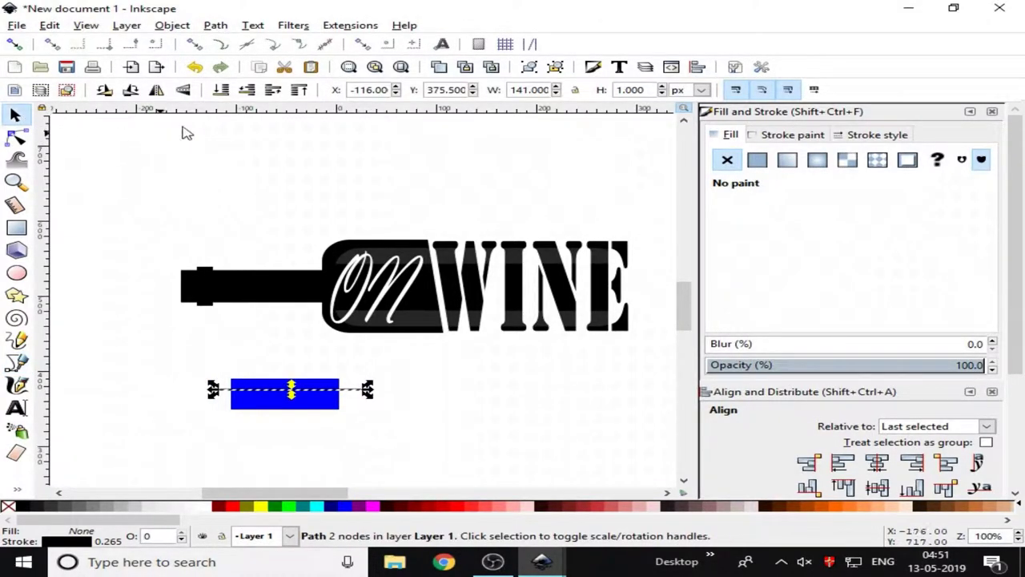
pyautogui.click(216, 25)
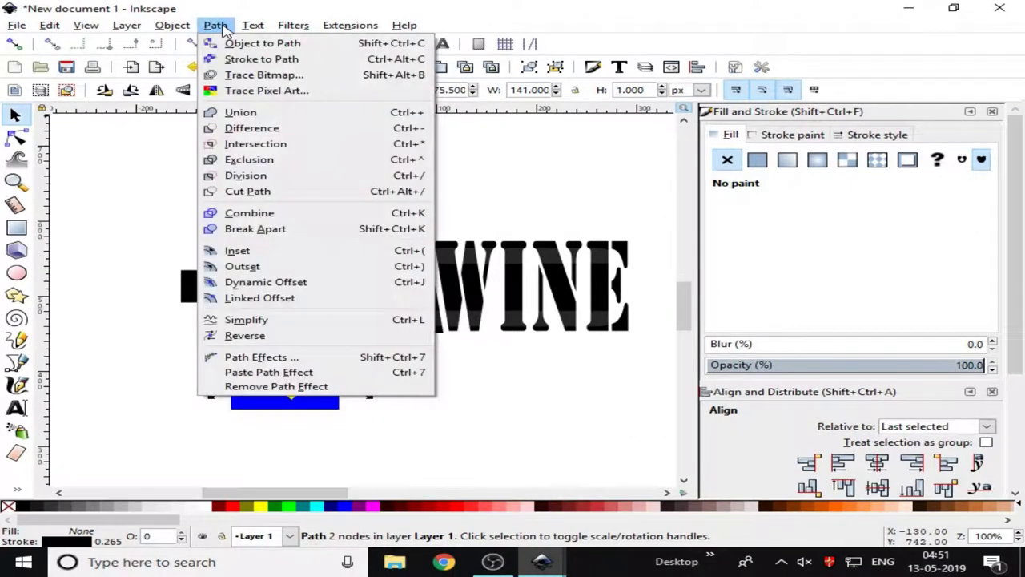
pyautogui.click(240, 62)
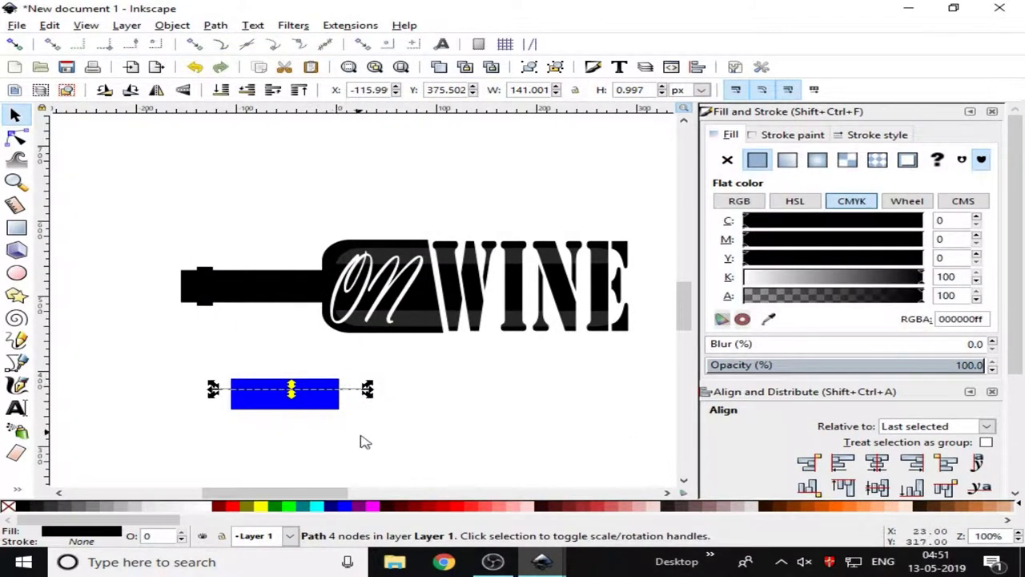
pyautogui.keyDown('shift'); pyautogui.click(325, 405); pyautogui.keyUp('shift')
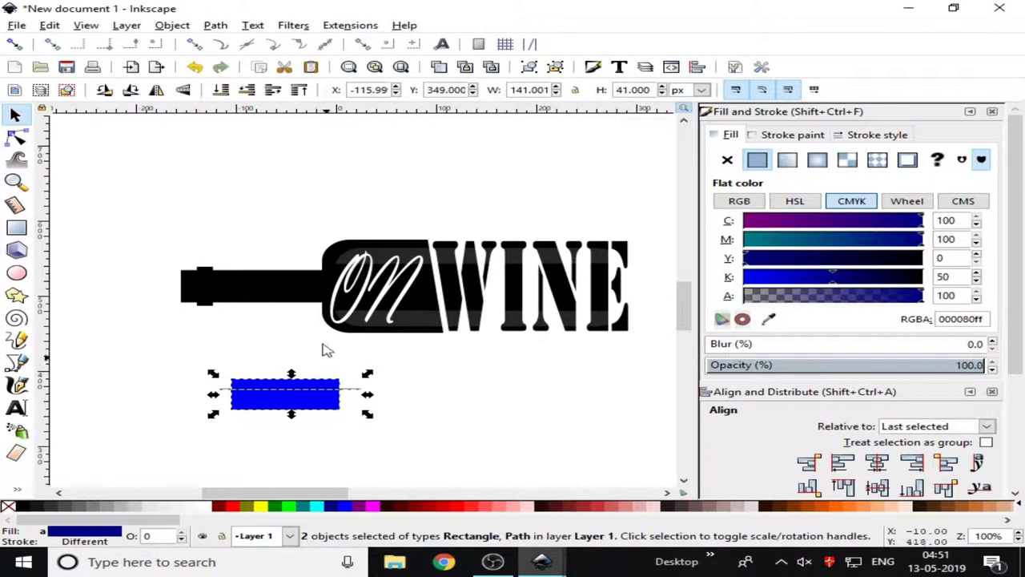
pyautogui.click(216, 26)
pyautogui.click(240, 128)
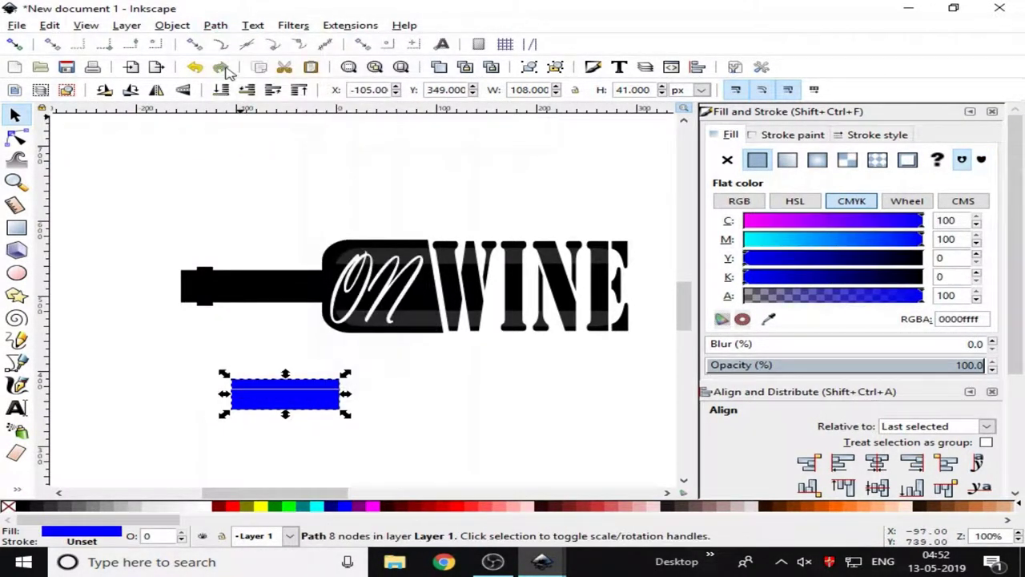
# Step: Break apart the cut rectangle and delete its lower piece, keeping the thin 108 px strip
pyautogui.click(216, 26)
pyautogui.click(258, 228)
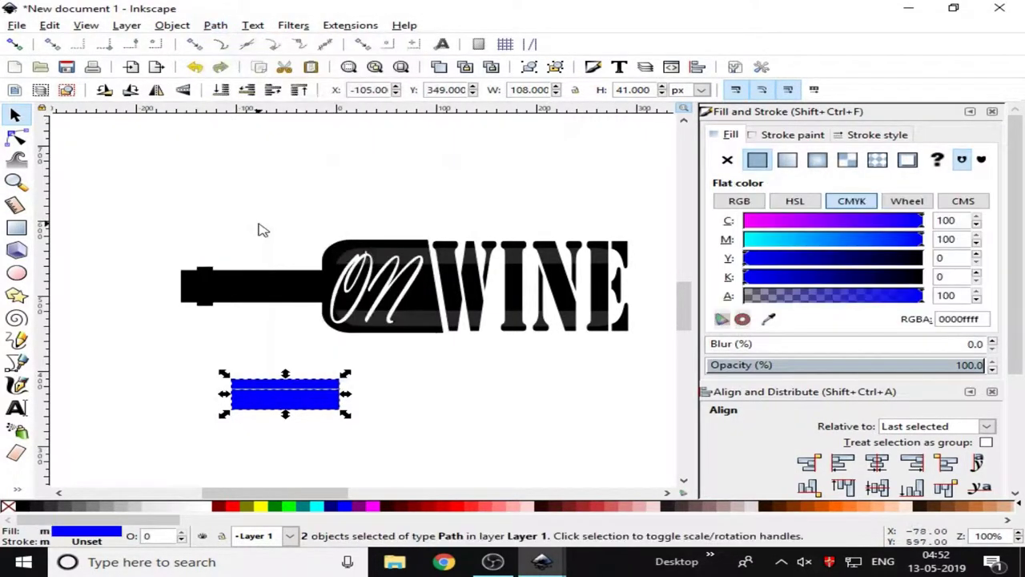
pyautogui.click(427, 371)
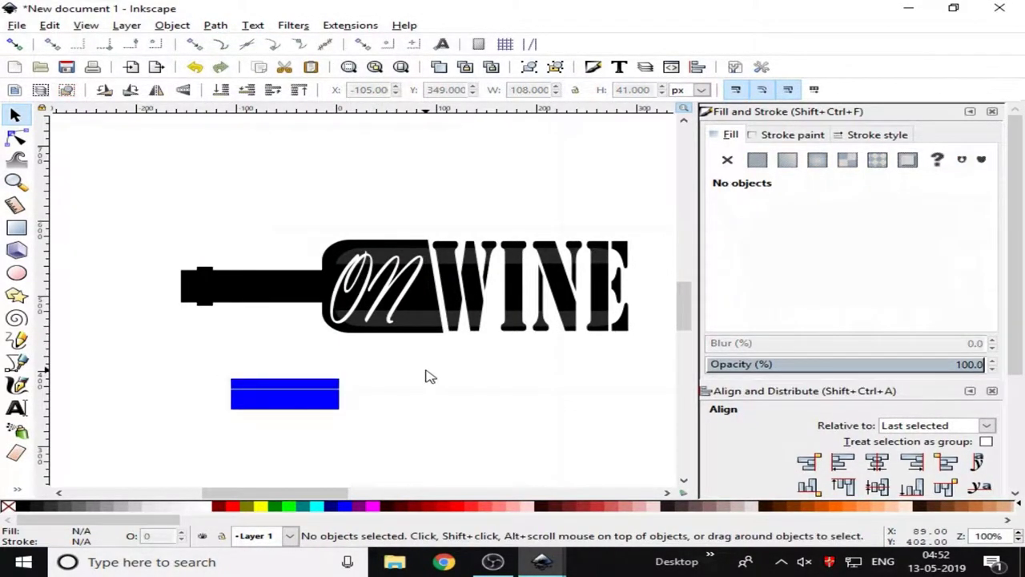
pyautogui.click(327, 405)
pyautogui.moveTo(327, 405); pyautogui.dragTo(335, 449)
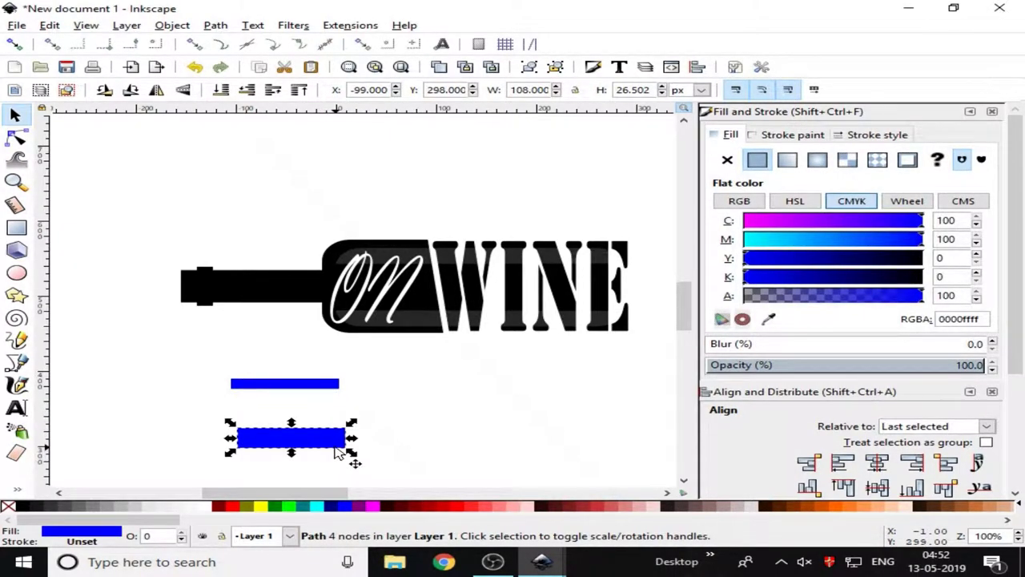
pyautogui.press('Delete')
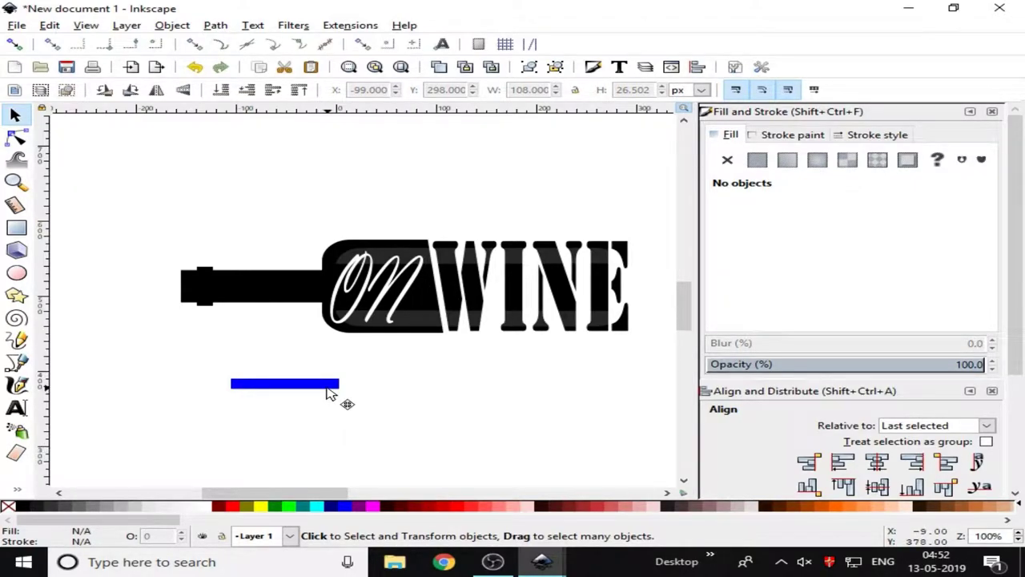
# Step: Move the thin strip onto the bottle neck, resize it to 7.5 px tall, and fill it white
pyautogui.click(330, 385)
pyautogui.moveTo(330, 387); pyautogui.dragTo(298, 282)
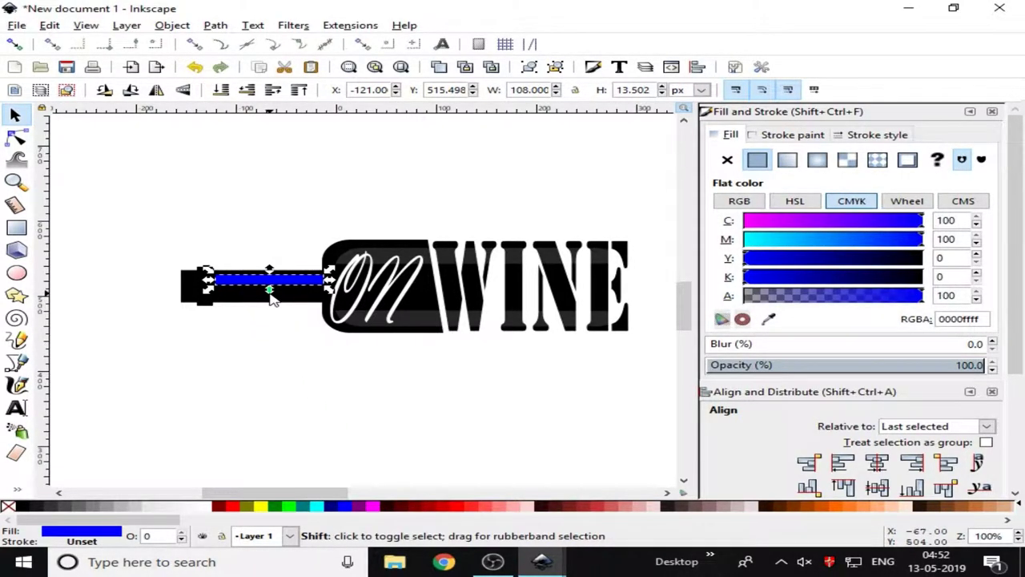
pyautogui.moveTo(270, 293); pyautogui.dragTo(273, 294)
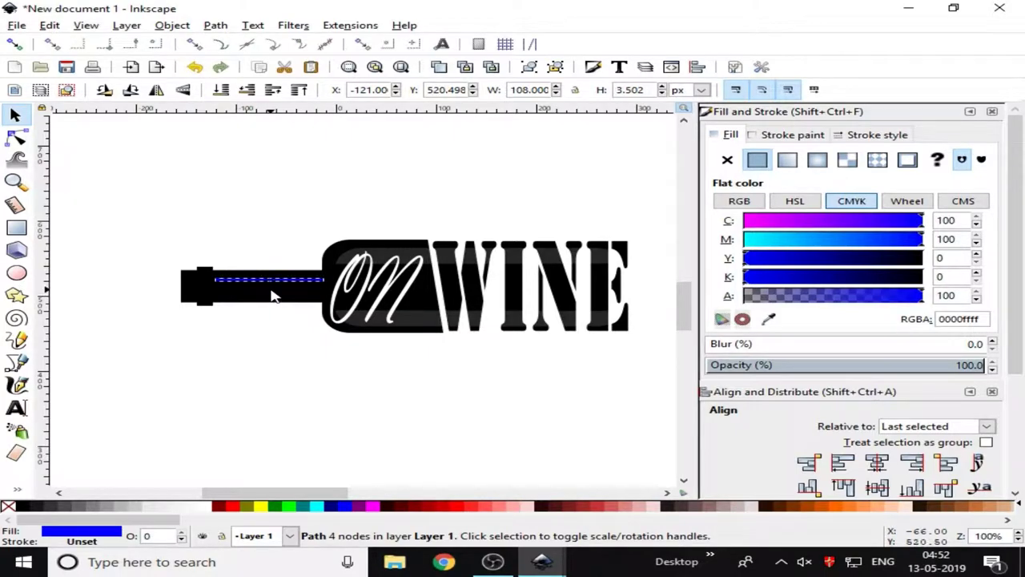
pyautogui.moveTo(271, 295); pyautogui.dragTo(273, 296)
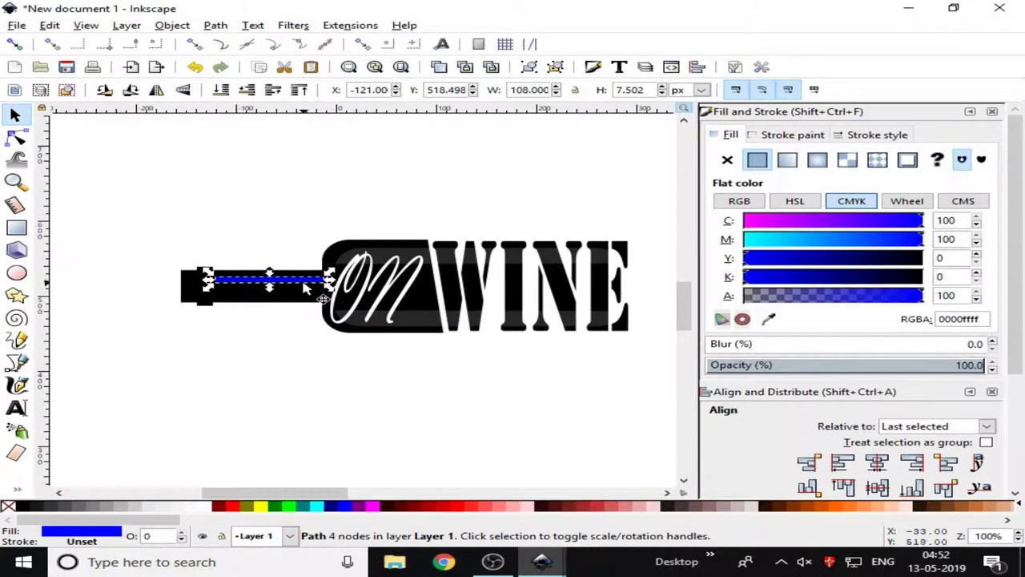
pyautogui.moveTo(305, 288); pyautogui.dragTo(303, 277)
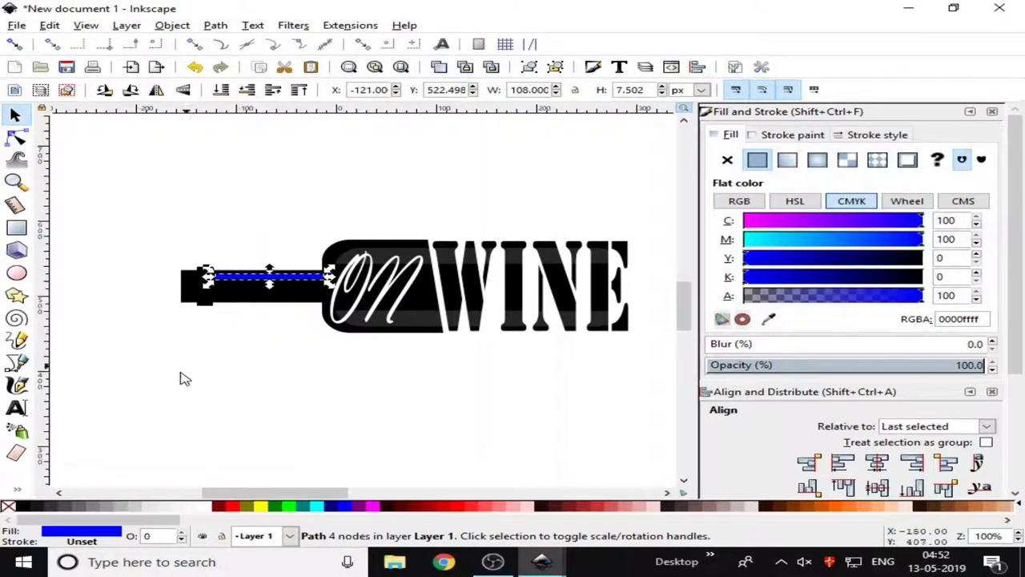
pyautogui.click(205, 508)
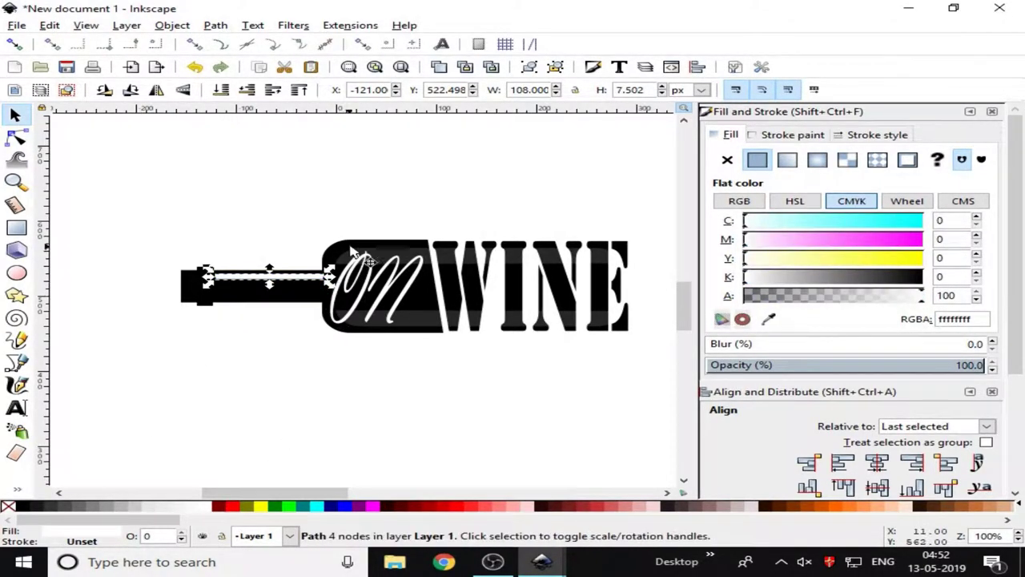
# Step: Duplicate the white neck strip and place the copy along the neck's bottom edge
pyautogui.rightClick(297, 282)
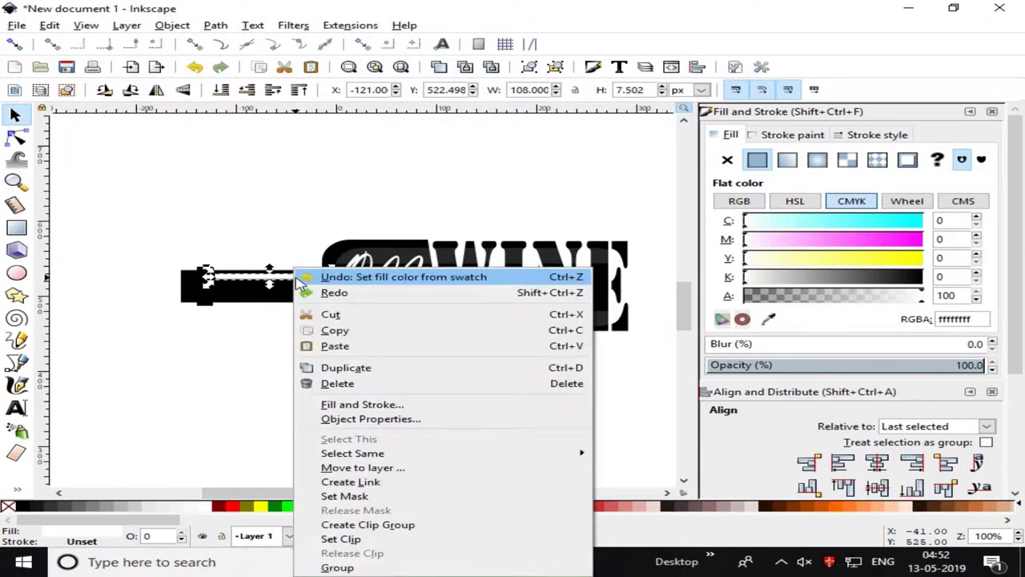
pyautogui.click(341, 365)
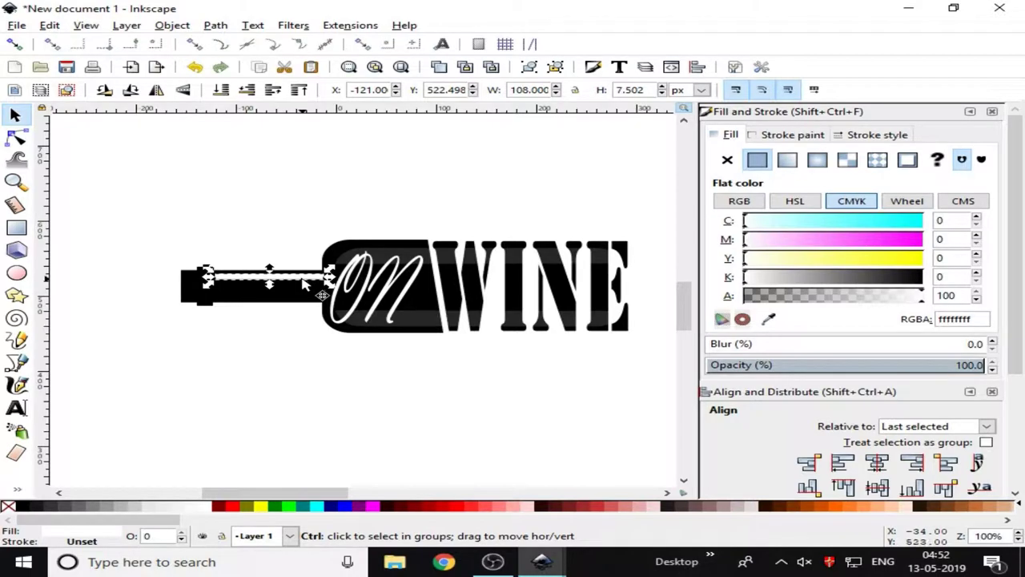
pyautogui.moveTo(302, 279); pyautogui.dragTo(303, 306)
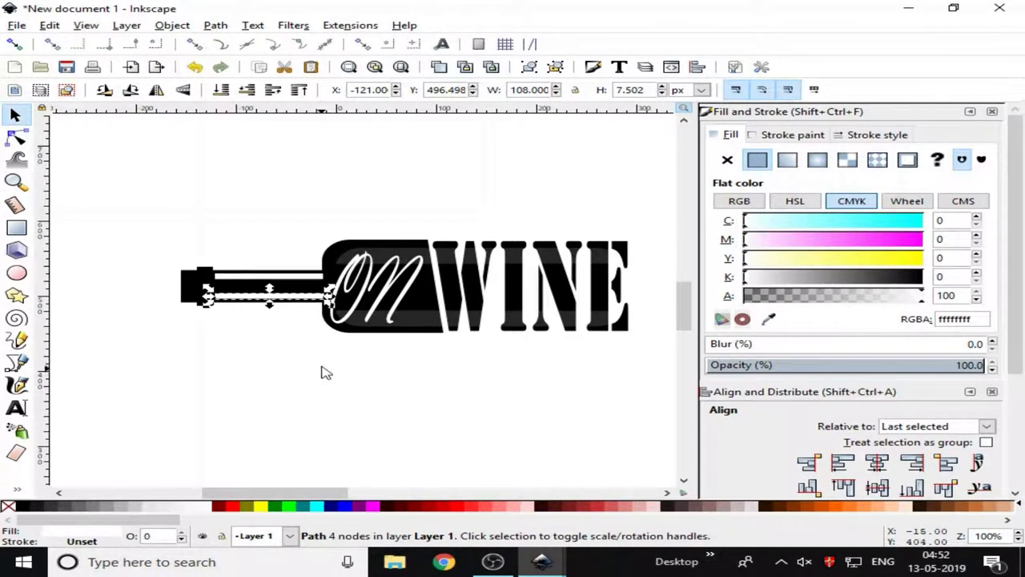
# Step: Set both neck strips' fill alpha to 15 (RGBA ffffff26), then deselect them
pyautogui.keyDown('shift'); pyautogui.click(317, 280); pyautogui.keyUp('shift')
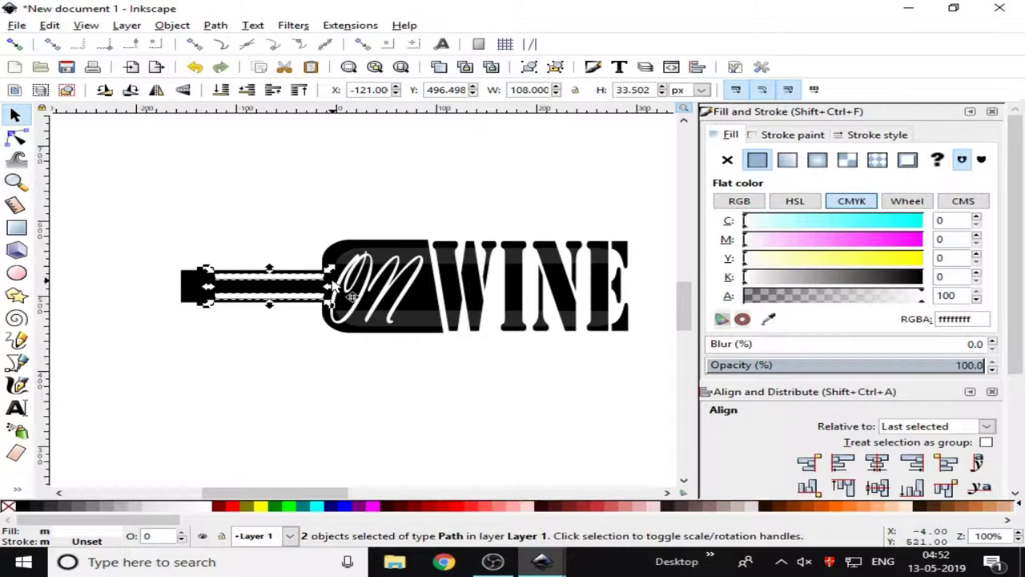
pyautogui.doubleClick(966, 295)
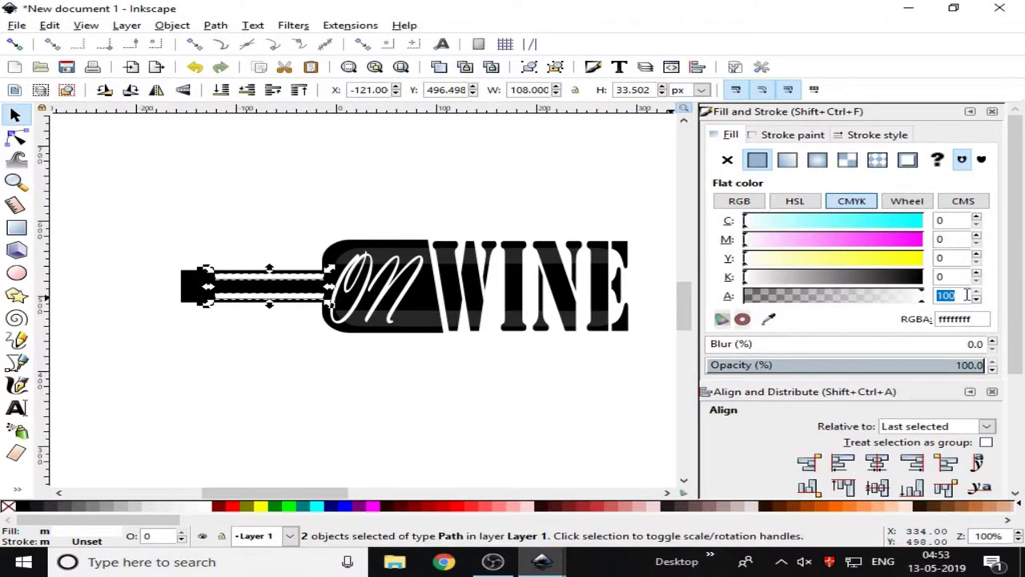
pyautogui.write('15')
pyautogui.press('Return')
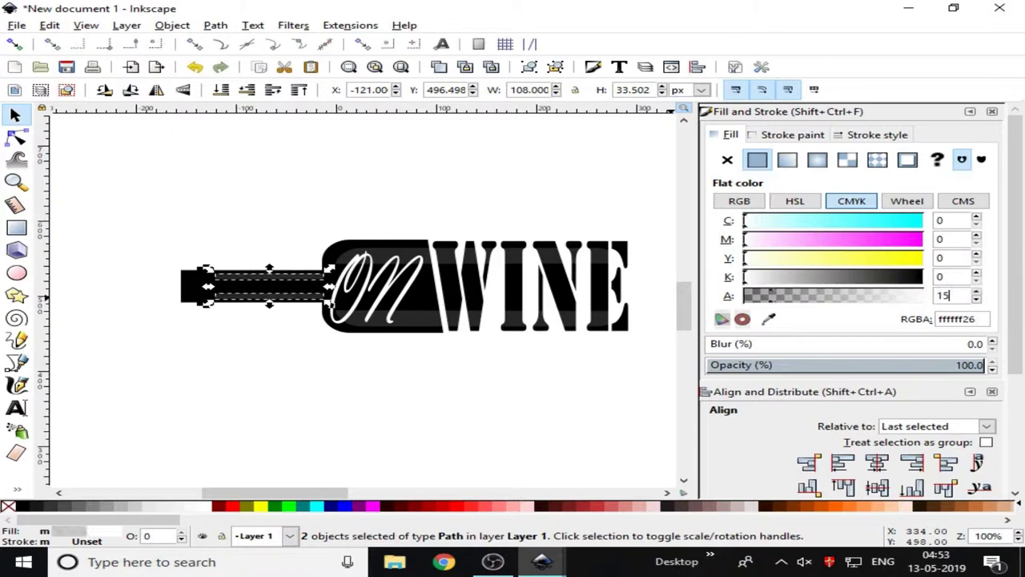
pyautogui.click(260, 177)
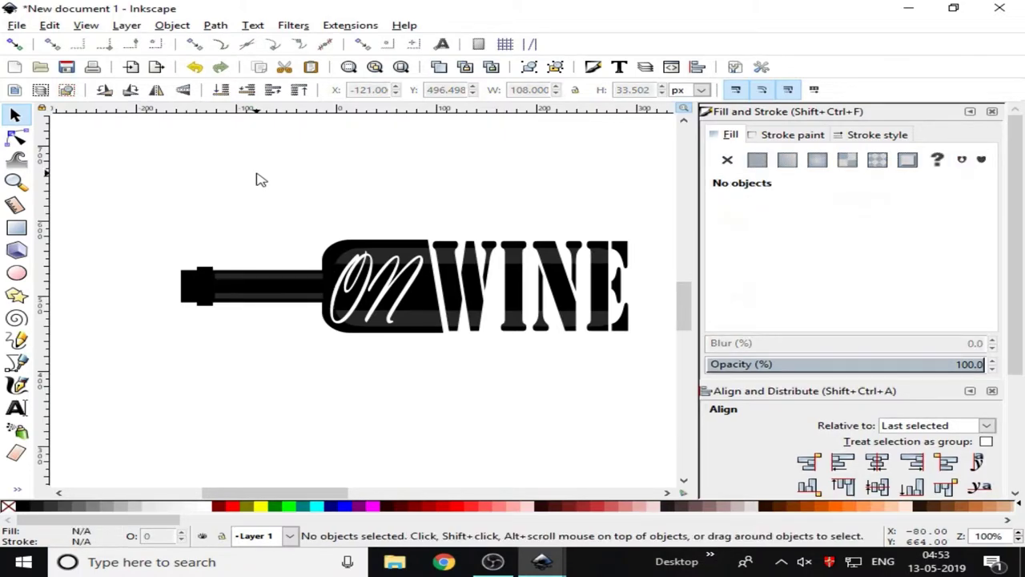